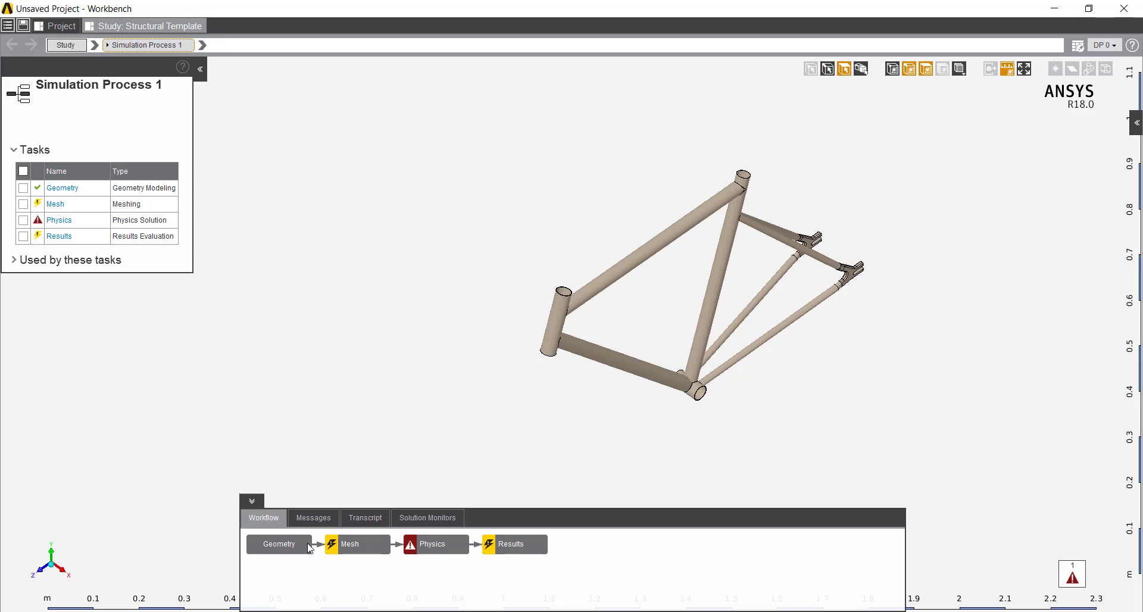
# Open the bike frame geometry in the geometry editor for inspection and return to the study.
pyautogui.click(301, 553)
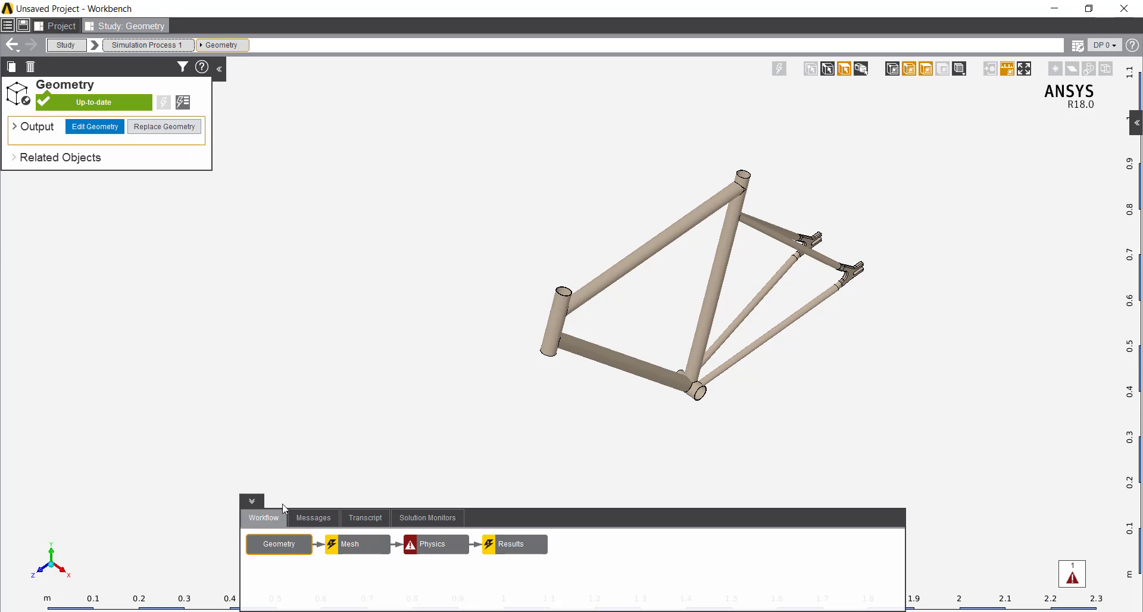
pyautogui.click(102, 125)
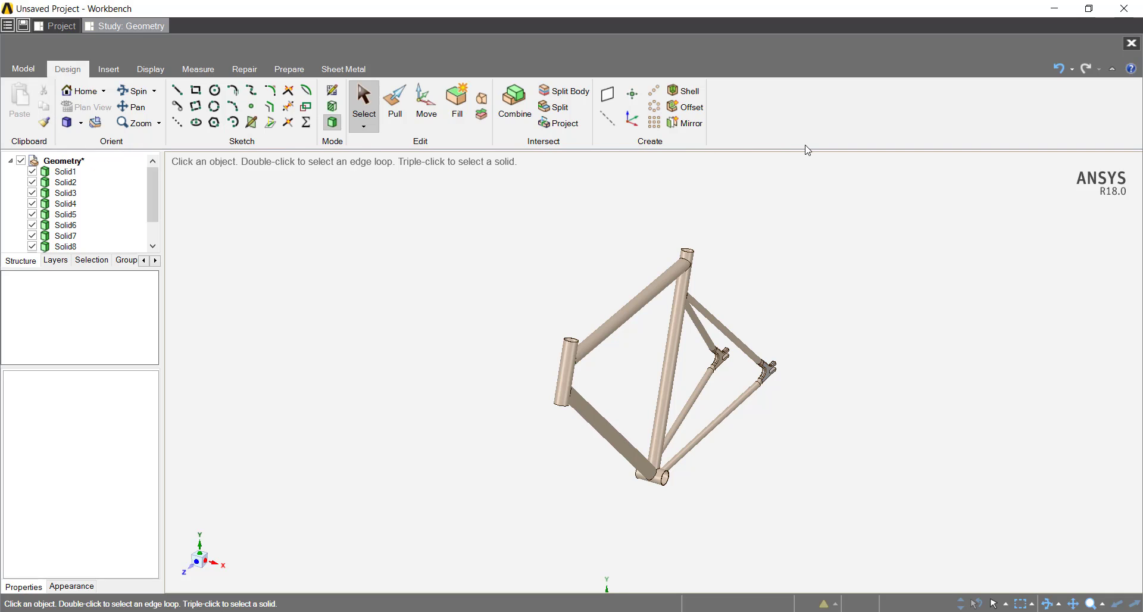
pyautogui.click(1130, 44)
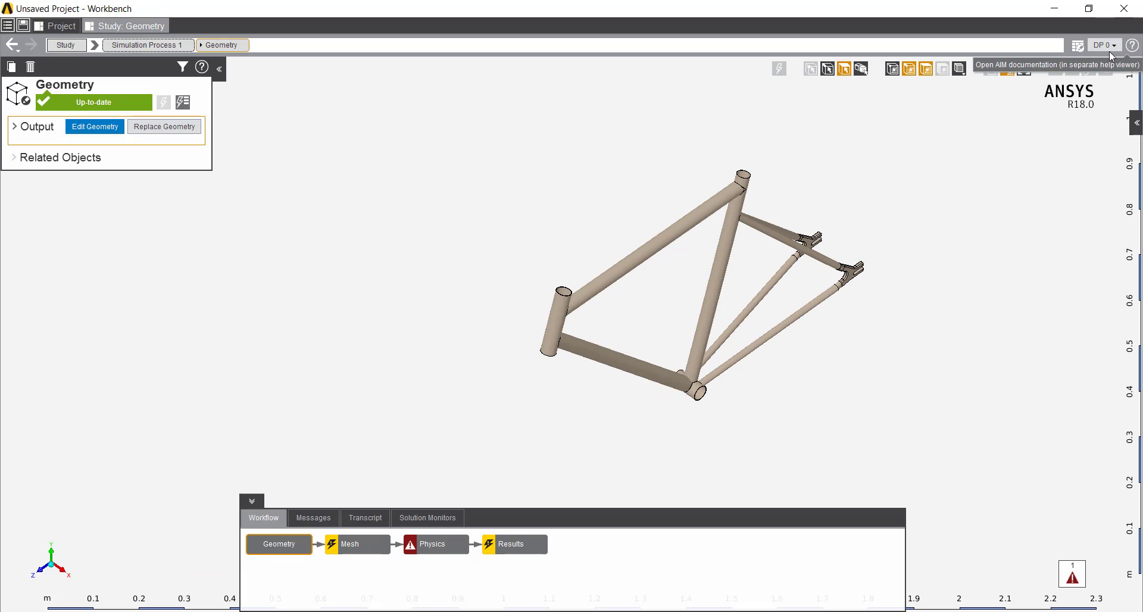
# Generate the bike frame mesh using the predefined settings, keeping the default mesh resolution.
pyautogui.click(362, 547)
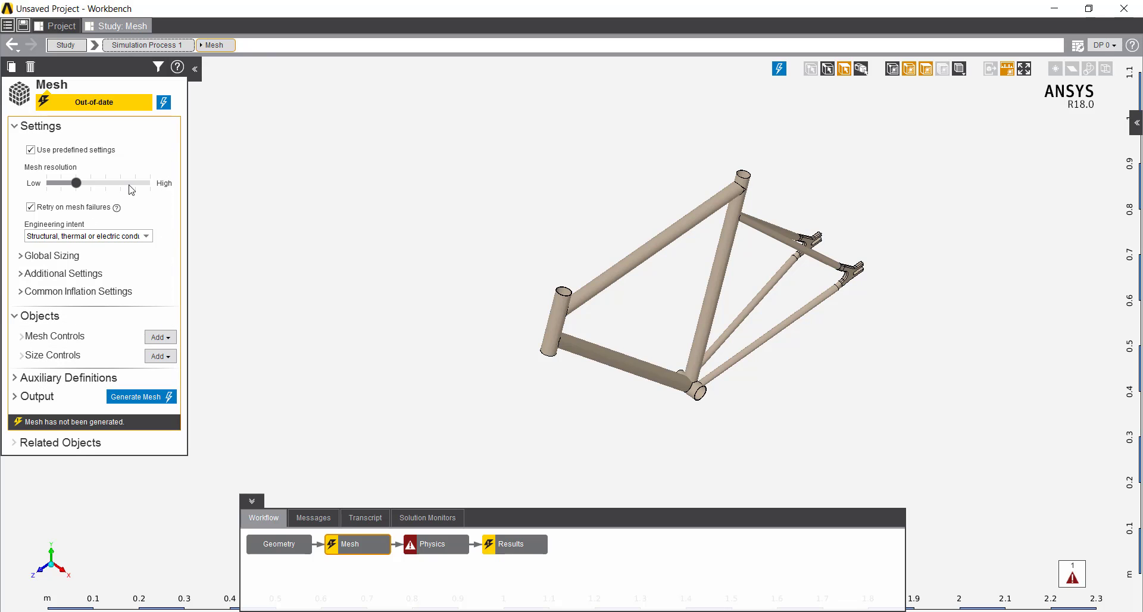
pyautogui.moveTo(76, 184)
pyautogui.mouseDown()
pyautogui.moveTo(146, 194)
pyautogui.moveTo(28, 194)
pyautogui.moveTo(77, 194)
pyautogui.mouseUp()
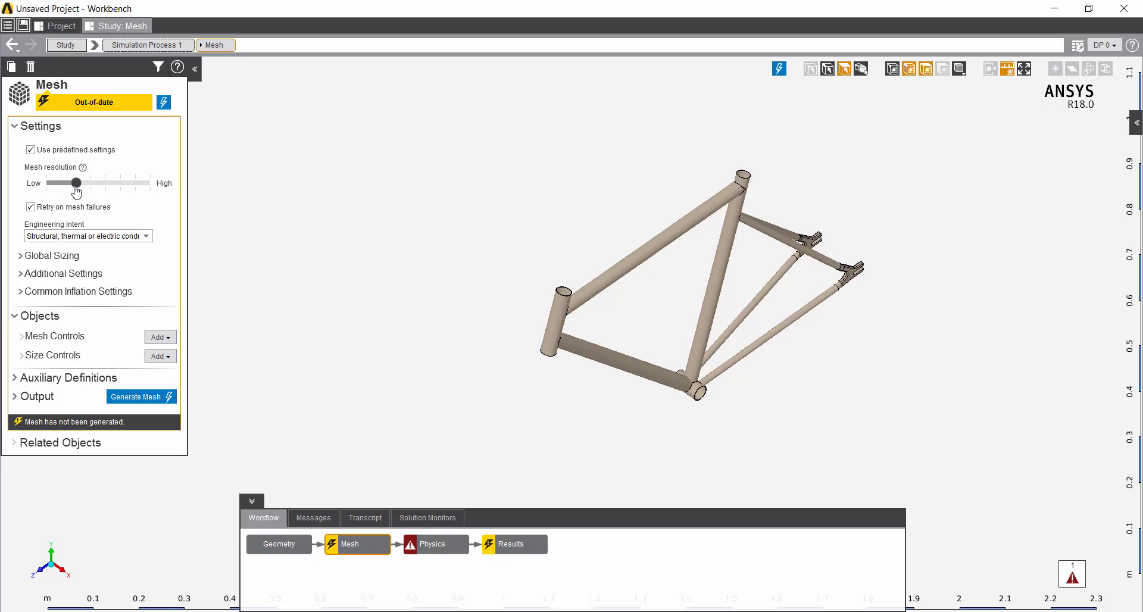
pyautogui.click(140, 397)
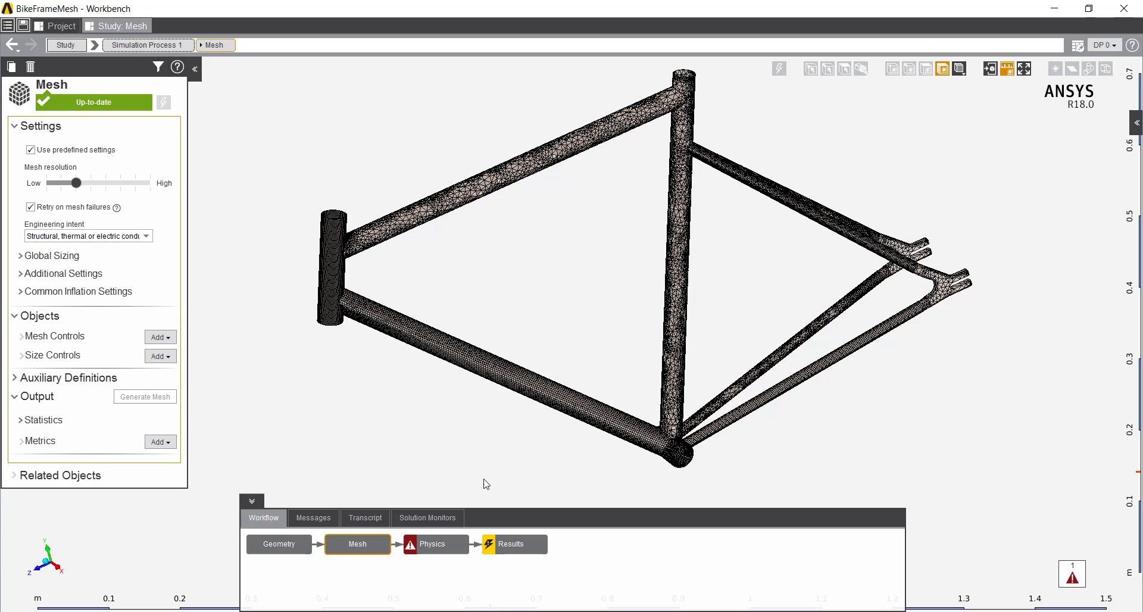
# Change the frame's material assignment in the physics setup to Aluminum Alloy from Material Samples.
pyautogui.click(443, 544)
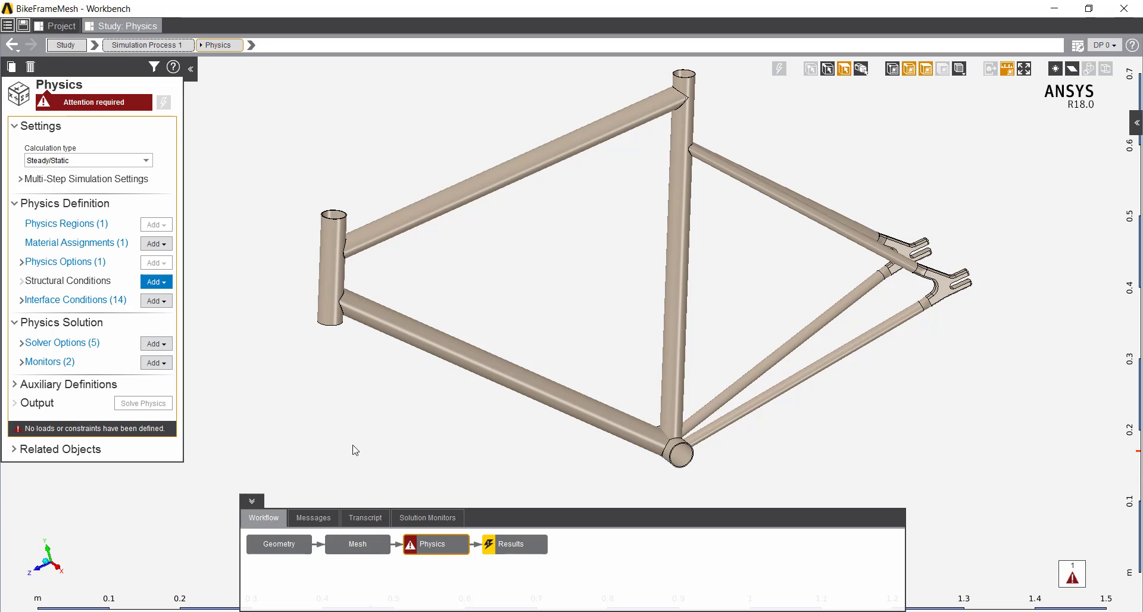
pyautogui.click(111, 248)
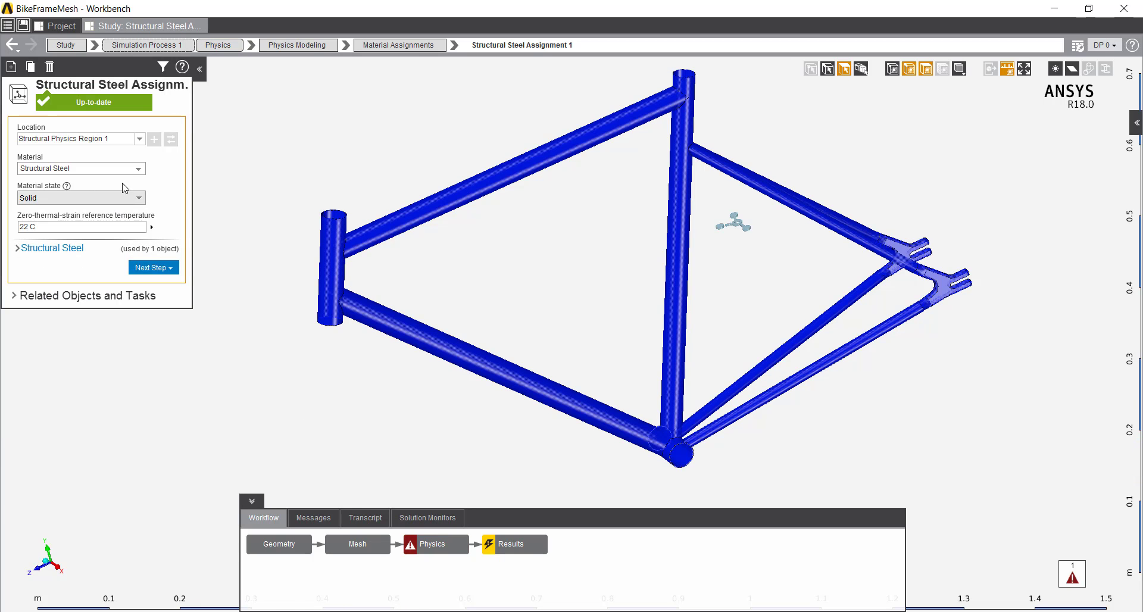
pyautogui.click(138, 171)
pyautogui.click(138, 171)
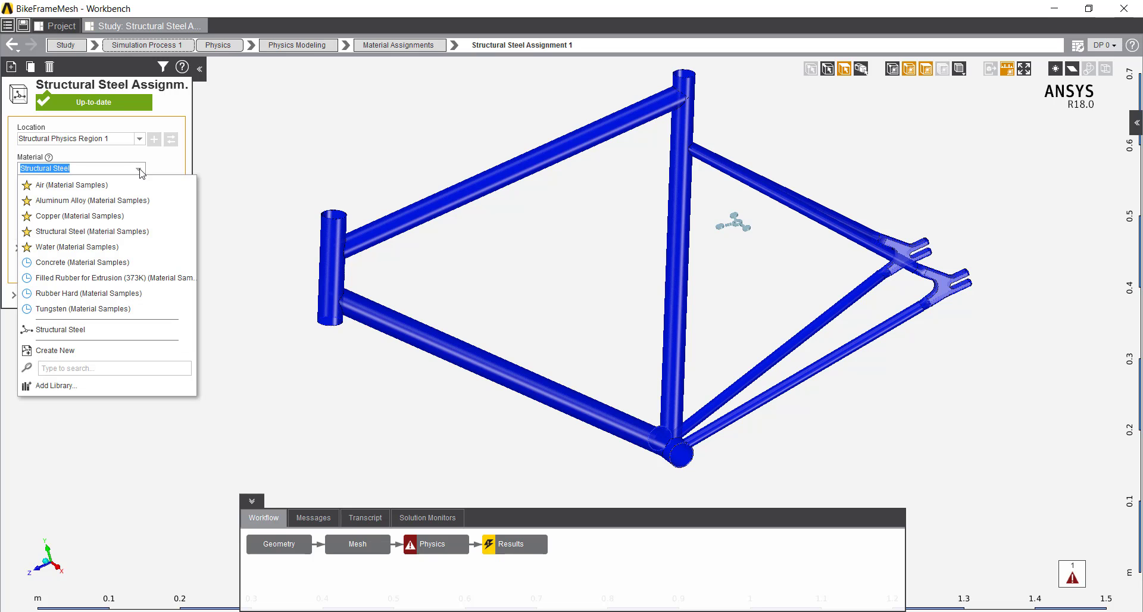
pyautogui.click(141, 206)
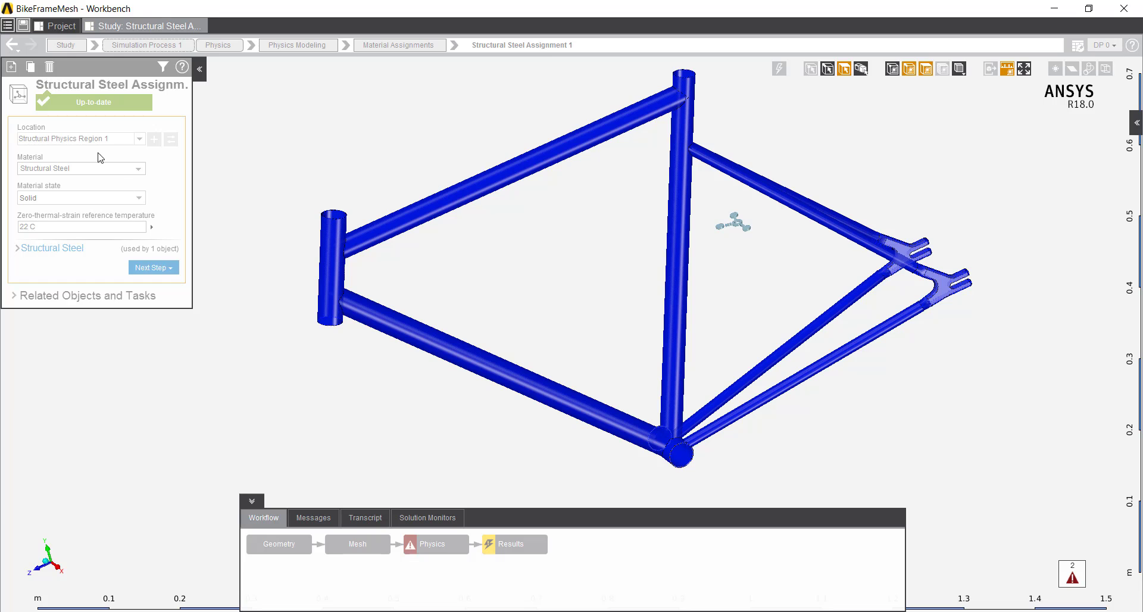
pyautogui.click(14, 47)
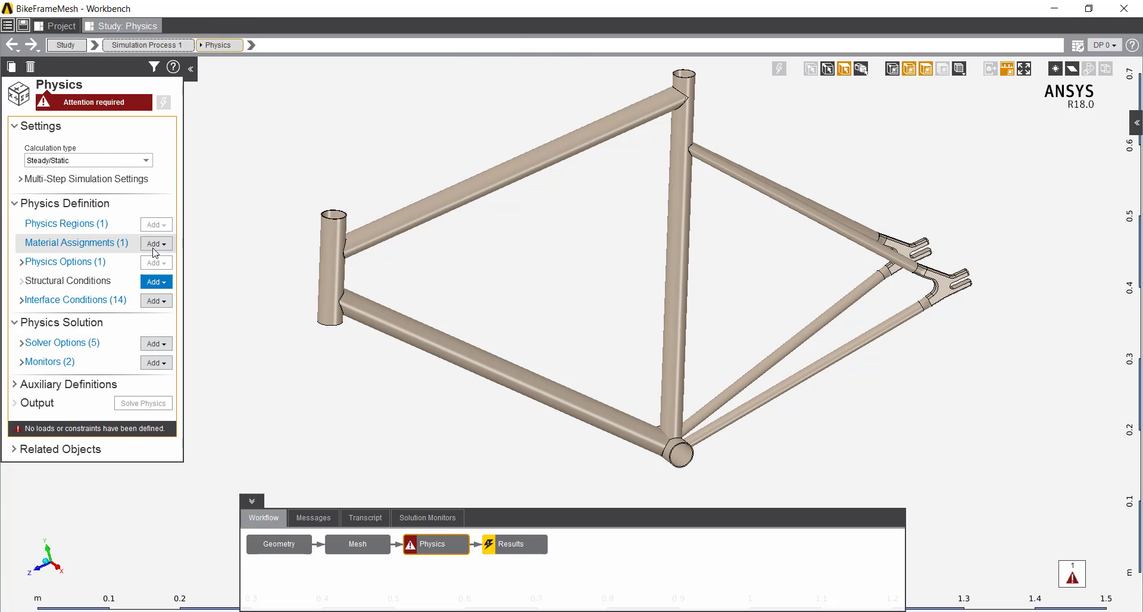
# Add a support as a structural condition and select the ring-shaped lower end face of the head tube.
pyautogui.click(158, 282)
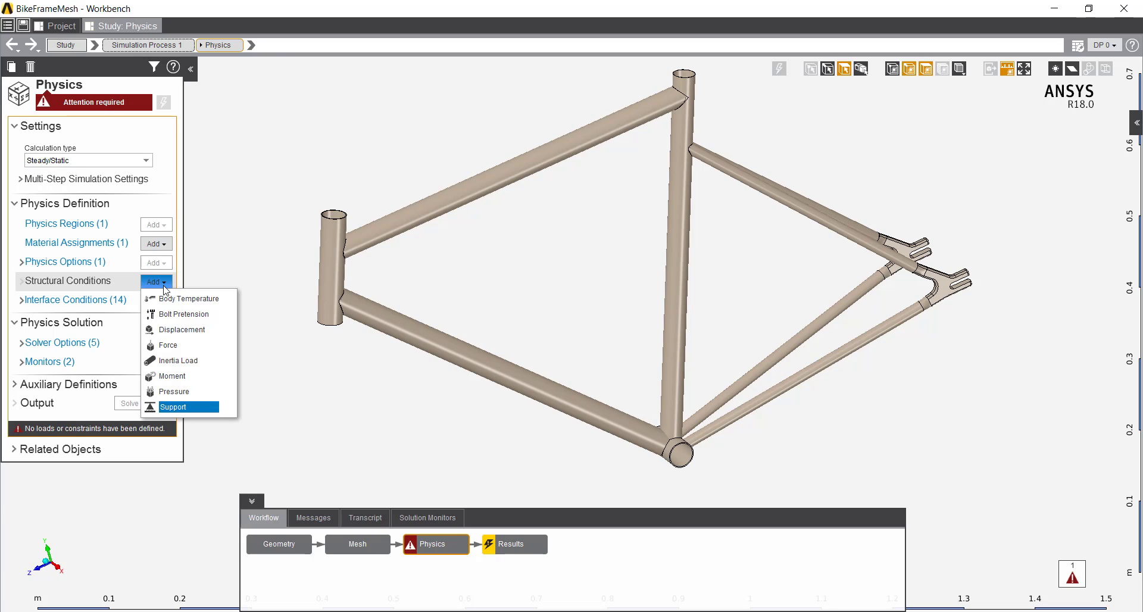
pyautogui.click(176, 410)
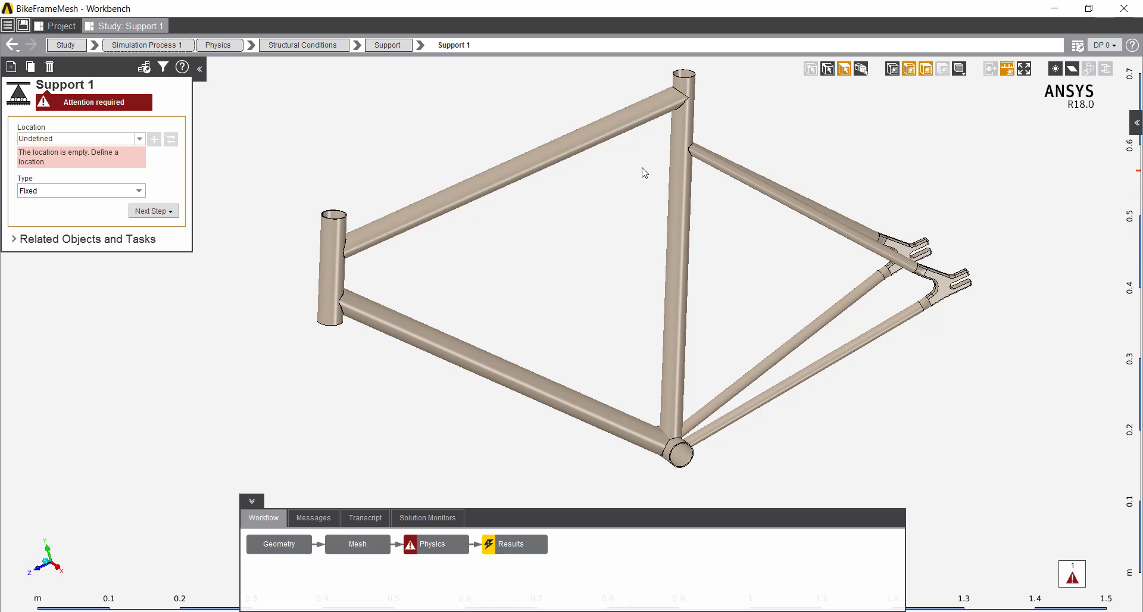
pyautogui.scroll(5, 319, 383)
pyautogui.moveTo(280, 359); pyautogui.dragTo(454, 140, button='middle')
pyautogui.scroll(5, 369, 276)
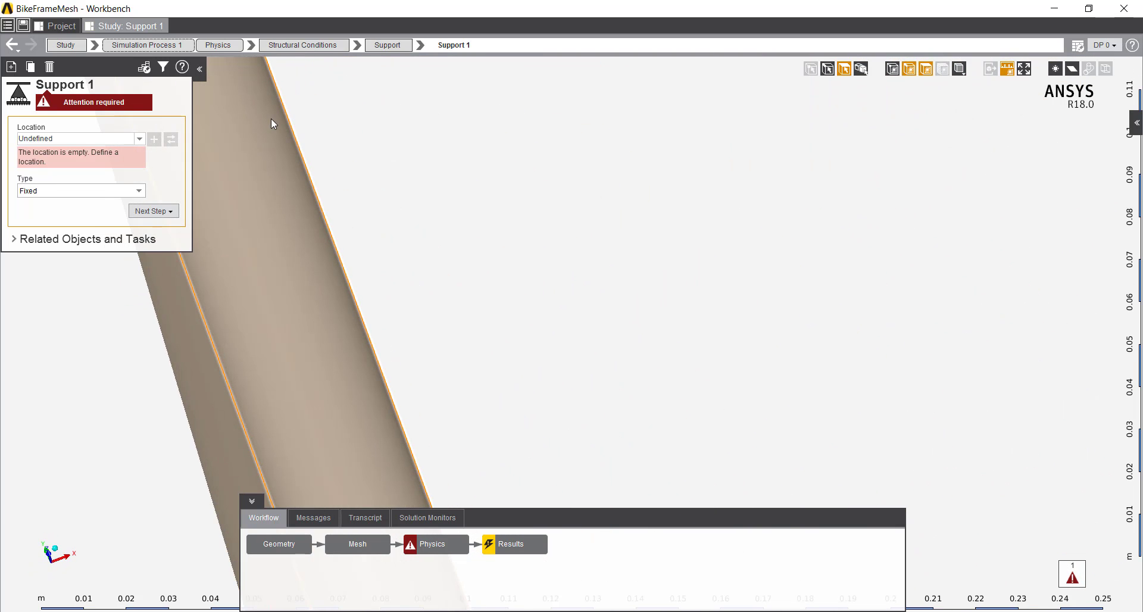
pyautogui.moveTo(369, 275); pyautogui.dragTo(459, 380, button='middle')
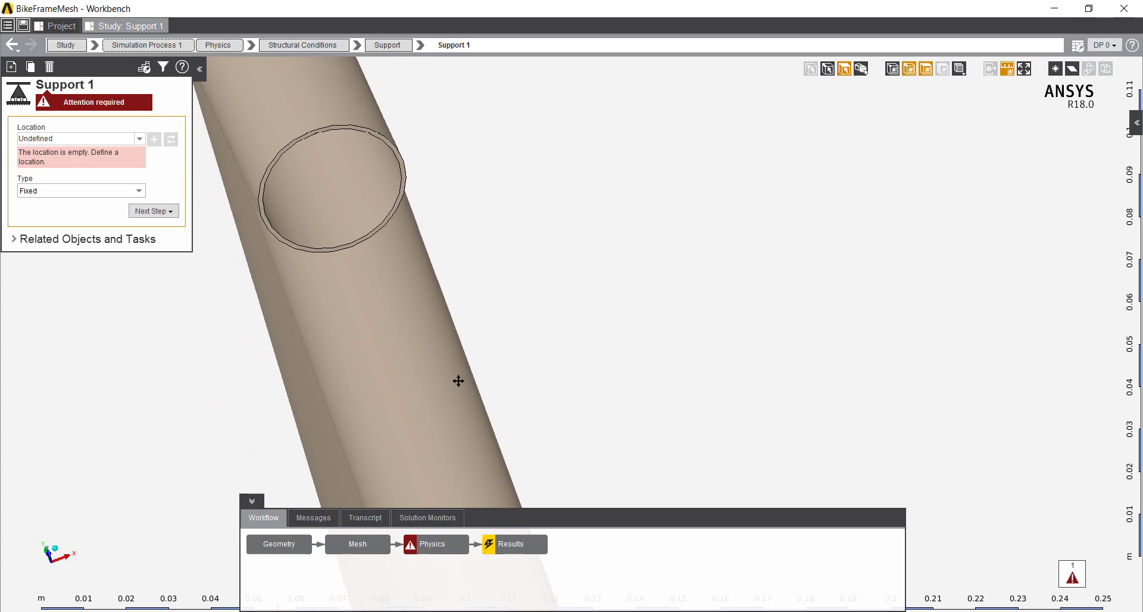
pyautogui.click(393, 158)
pyautogui.scroll(-5, 489, 265)
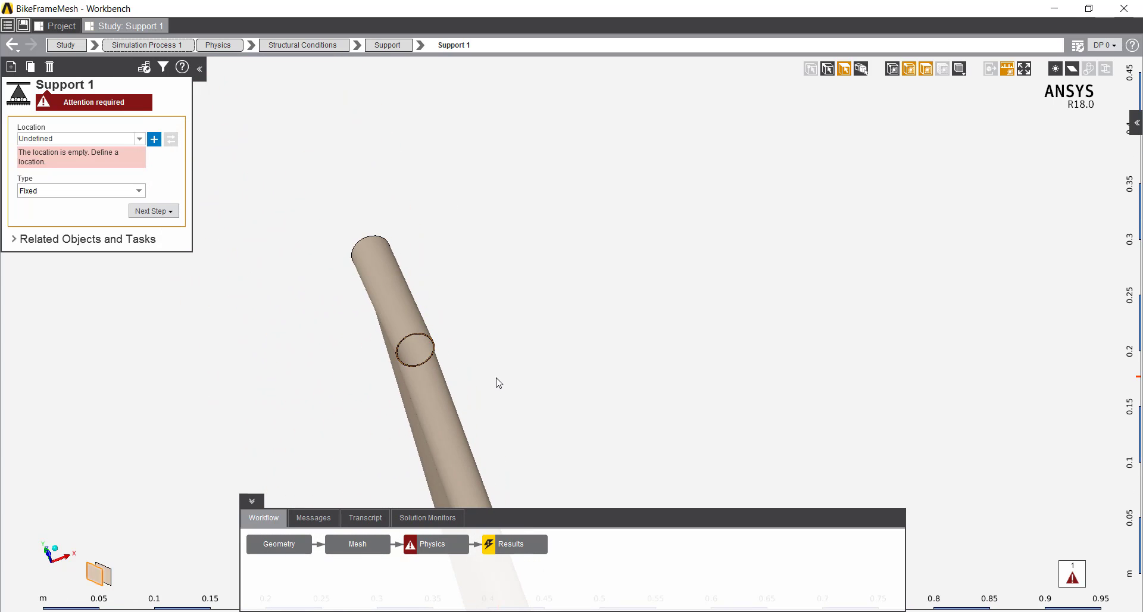
# Add the upper slot faces of both rear dropouts to the selection and assign all three faces as the fixed support's location.
pyautogui.keyDown('ctrl'); pyautogui.moveTo(511, 180); pyautogui.dragTo(506, 72, button='middle'); pyautogui.keyUp('ctrl')
pyautogui.moveTo(572, 288); pyautogui.dragTo(391, 416, button='middle')
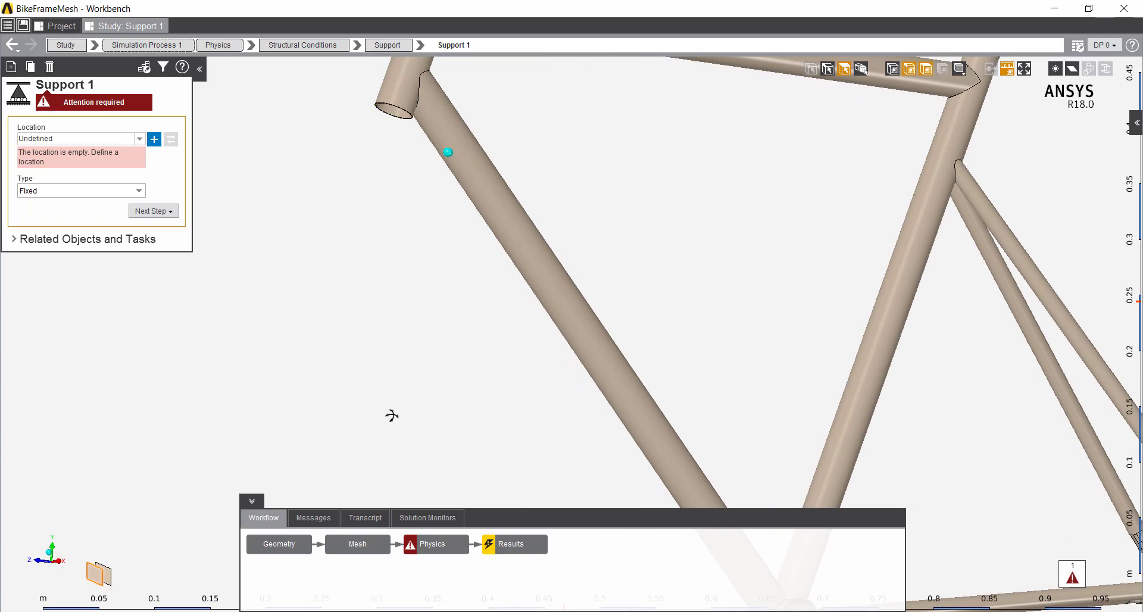
pyautogui.keyDown('ctrl'); pyautogui.moveTo(881, 386); pyautogui.dragTo(444, 187, button='middle'); pyautogui.keyUp('ctrl')
pyautogui.scroll(5, 837, 386)
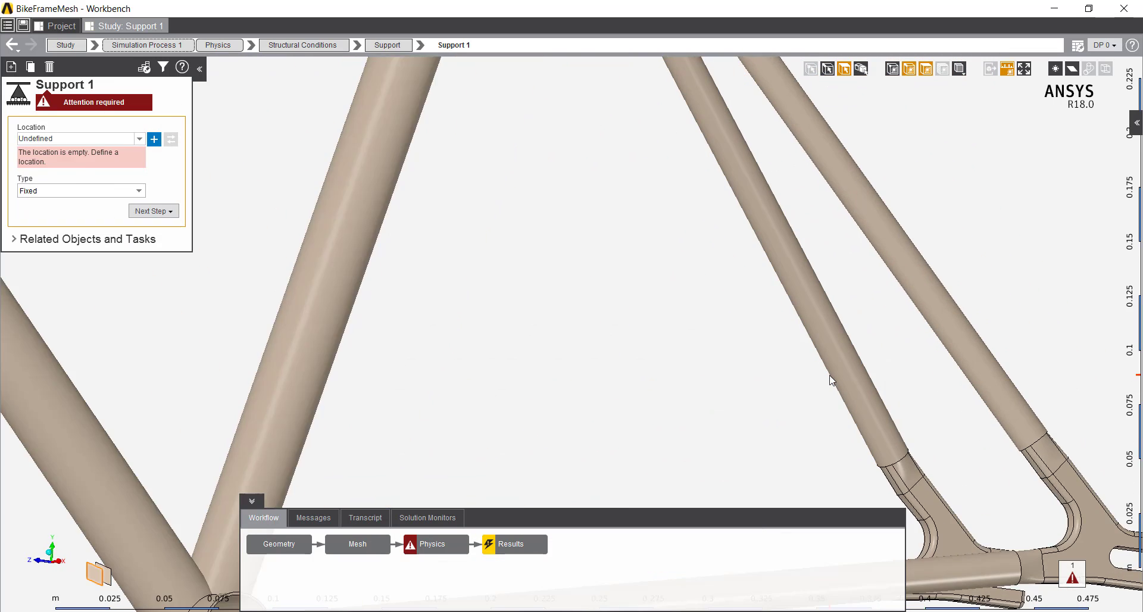
pyautogui.scroll(-5, 512, 173)
pyautogui.scroll(8, 653, 311)
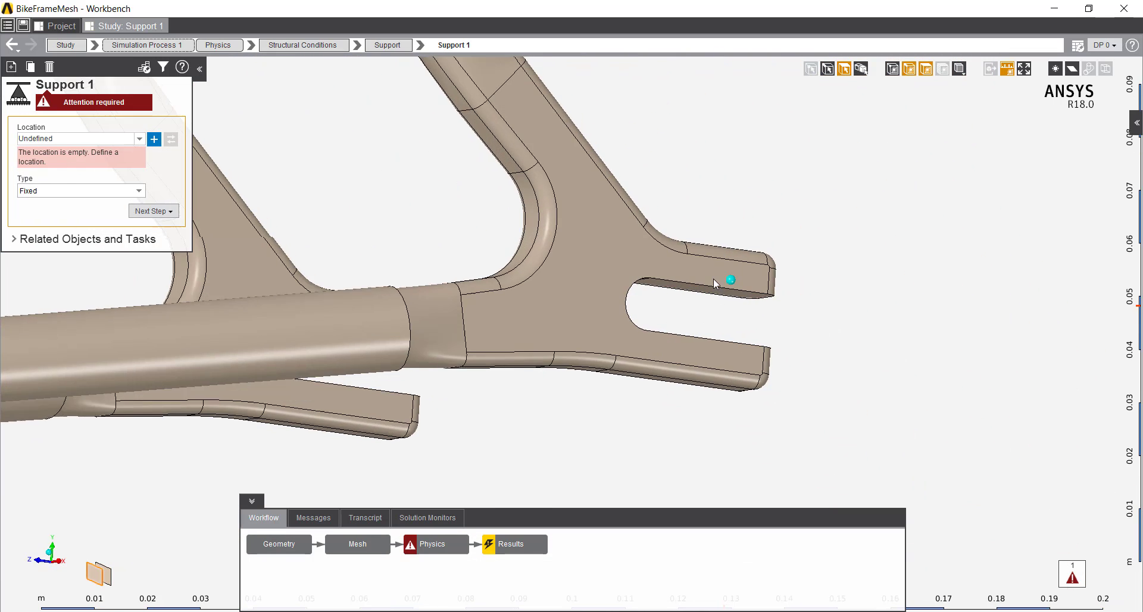
pyautogui.moveTo(725, 276); pyautogui.dragTo(686, 293, button='middle')
pyautogui.click(684, 298)
pyautogui.keyDown('ctrl'); pyautogui.moveTo(526, 415); pyautogui.dragTo(492, 245, button='middle'); pyautogui.keyUp('ctrl')
pyautogui.keyDown('ctrl'); pyautogui.click(456, 366); pyautogui.keyUp('ctrl')
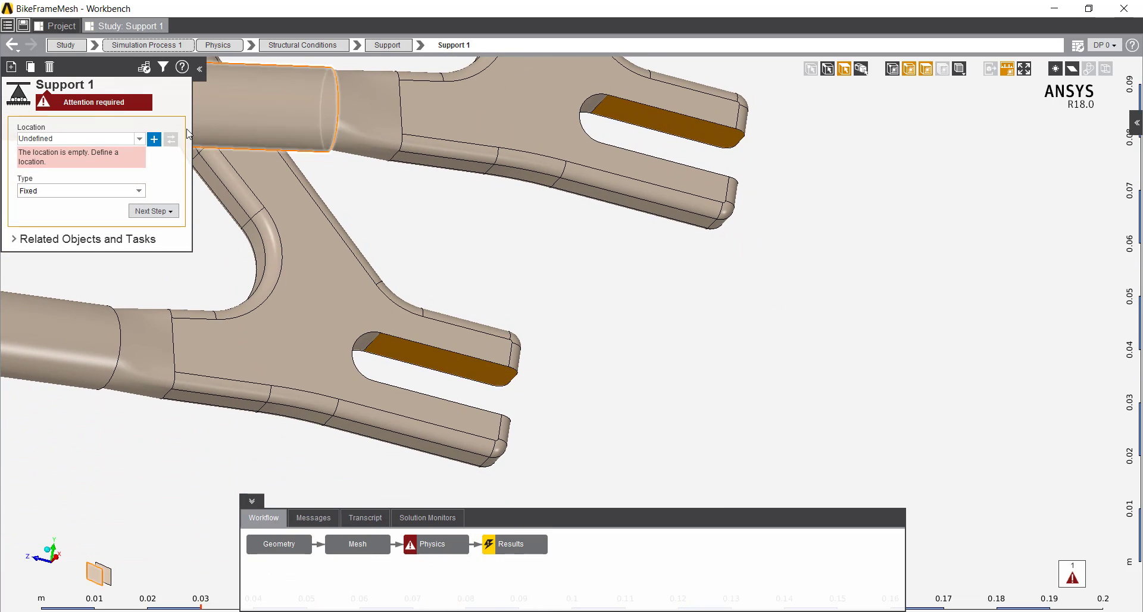
pyautogui.click(155, 139)
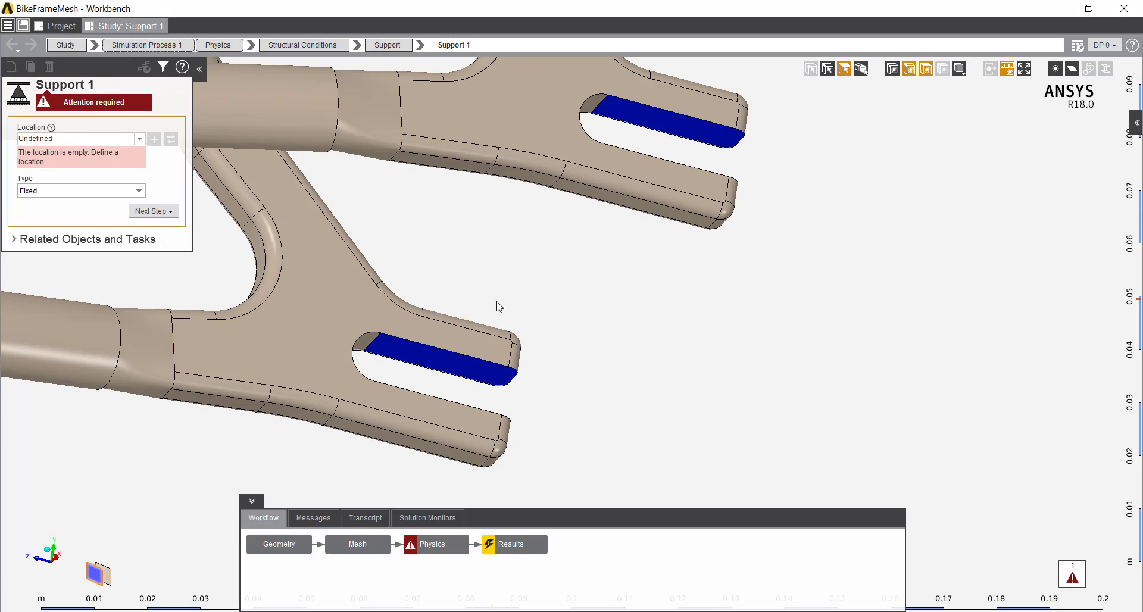
pyautogui.scroll(-5, 500, 304)
pyautogui.keyDown('ctrl'); pyautogui.moveTo(361, 217); pyautogui.dragTo(994, 433, button='middle'); pyautogui.keyUp('ctrl')
pyautogui.scroll(-4, 952, 411)
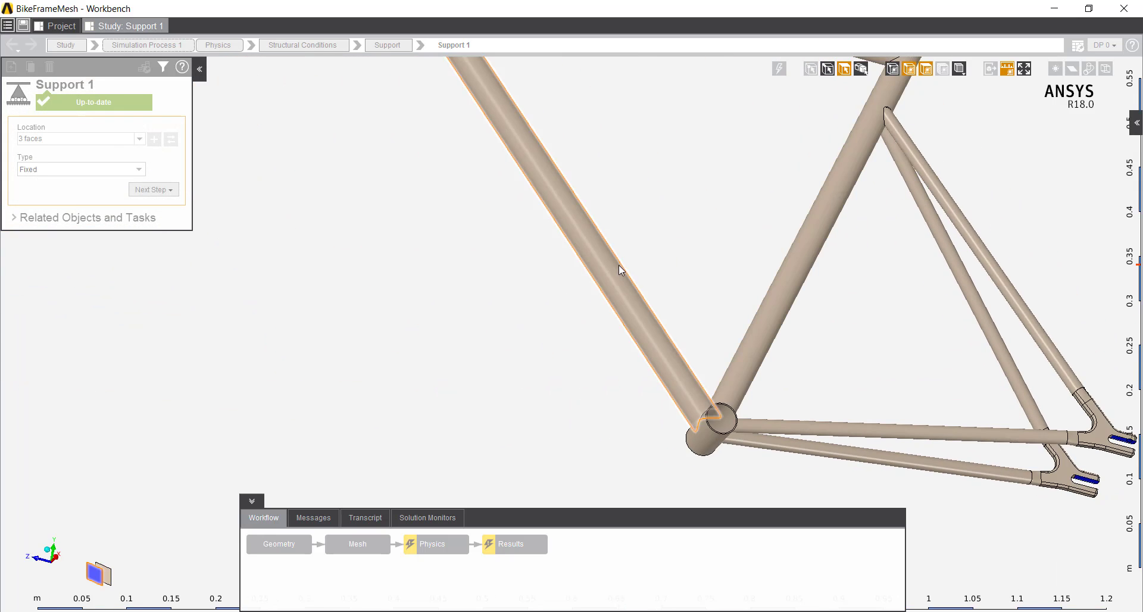
pyautogui.keyDown('ctrl'); pyautogui.moveTo(821, 254); pyautogui.dragTo(778, 324, button='middle'); pyautogui.keyUp('ctrl')
pyautogui.scroll(-2, 778, 325)
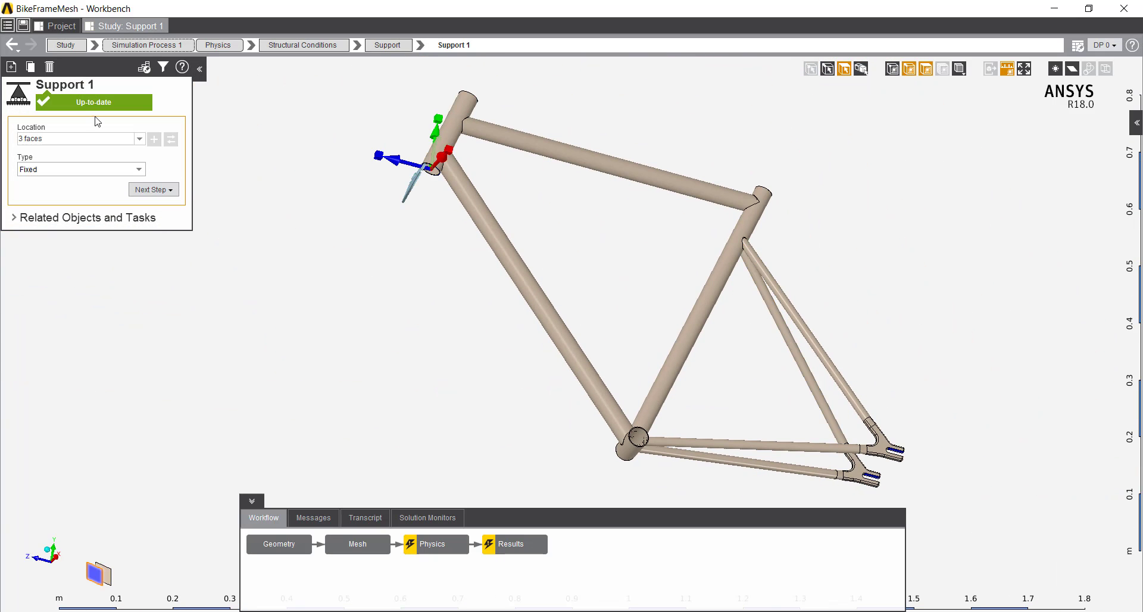
pyautogui.click(12, 45)
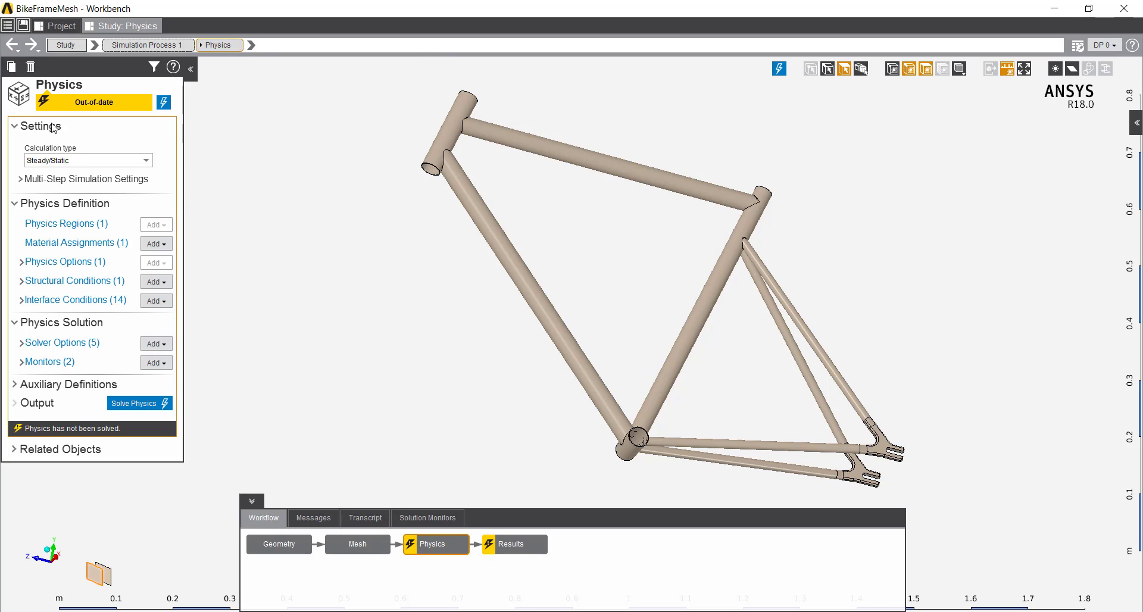
# Add a force as a structural condition and assign the seat tube's top rim face as its location.
pyautogui.click(156, 284)
pyautogui.click(188, 349)
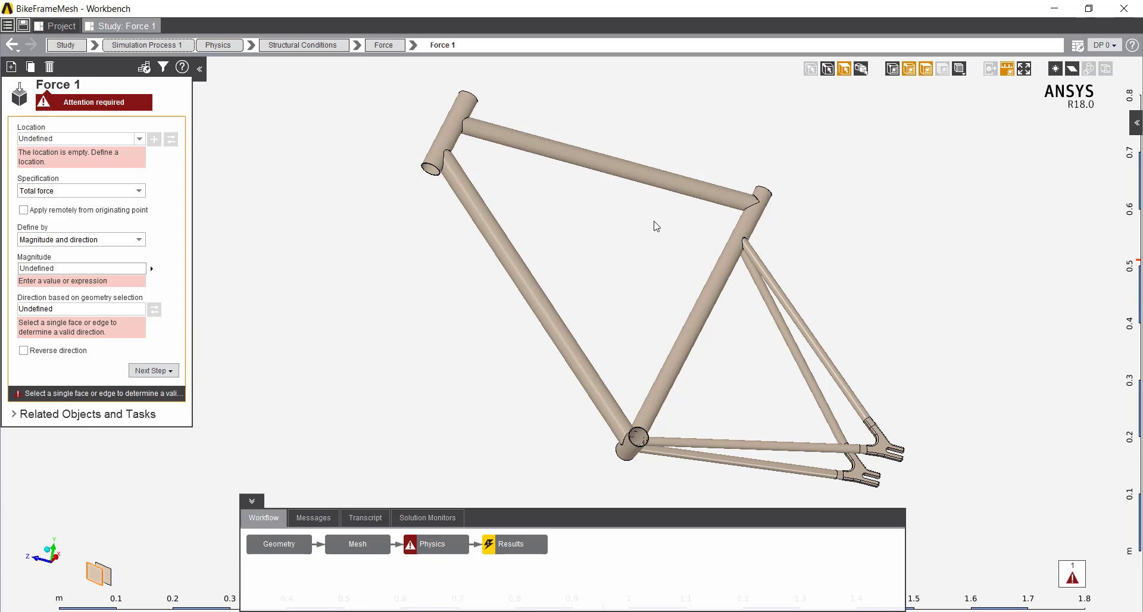
pyautogui.moveTo(699, 173); pyautogui.dragTo(567, 375, button='middle')
pyautogui.scroll(10, 748, 232)
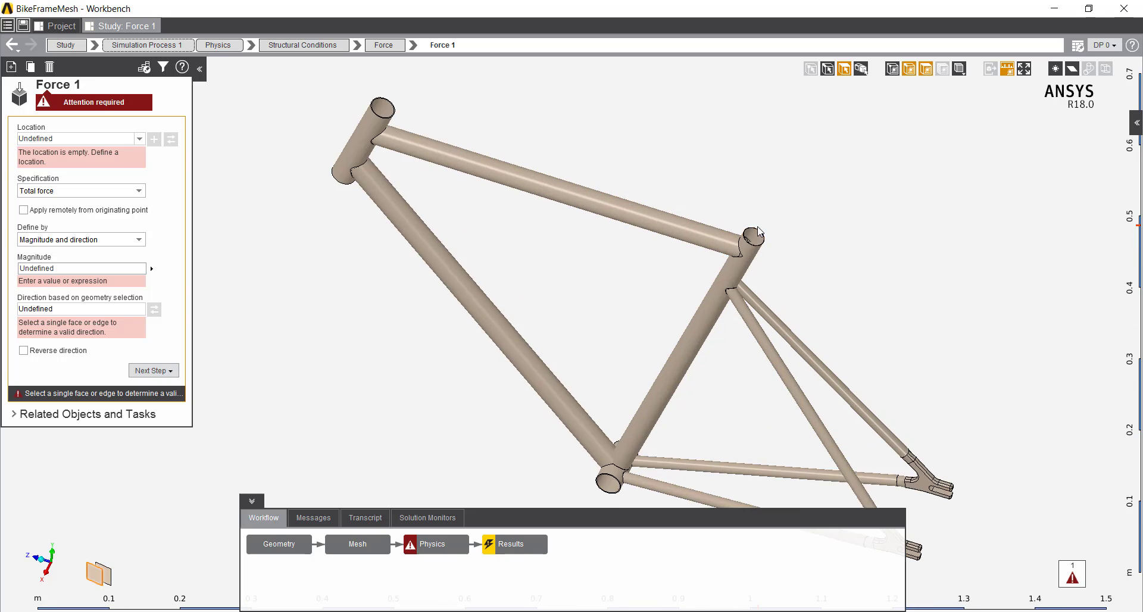
pyautogui.scroll(3, 803, 260)
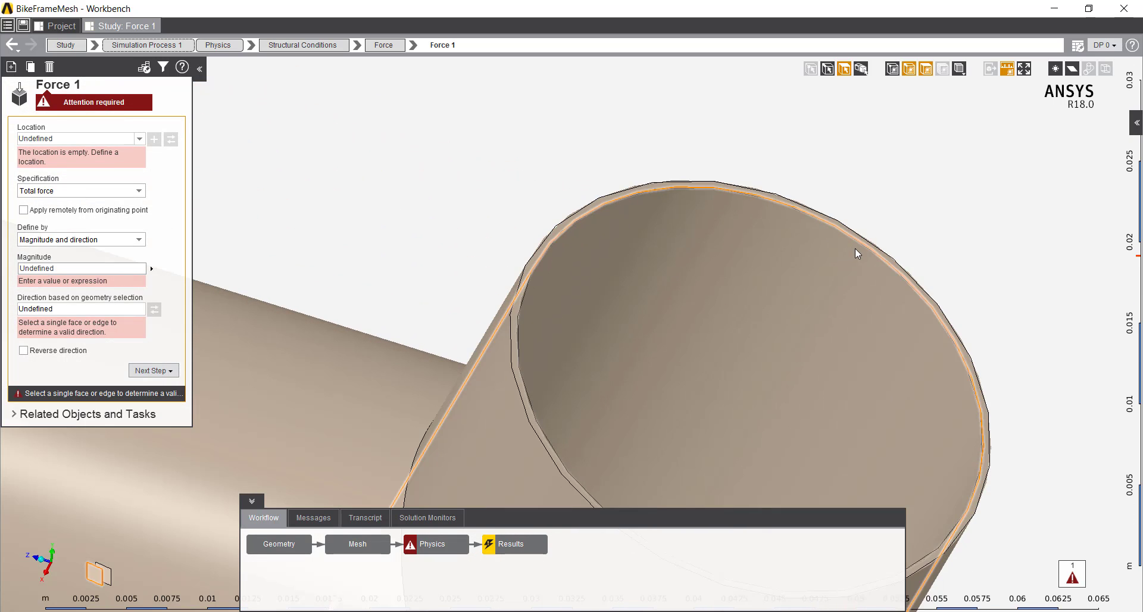
pyautogui.scroll(3, 520, 388)
pyautogui.click(524, 378)
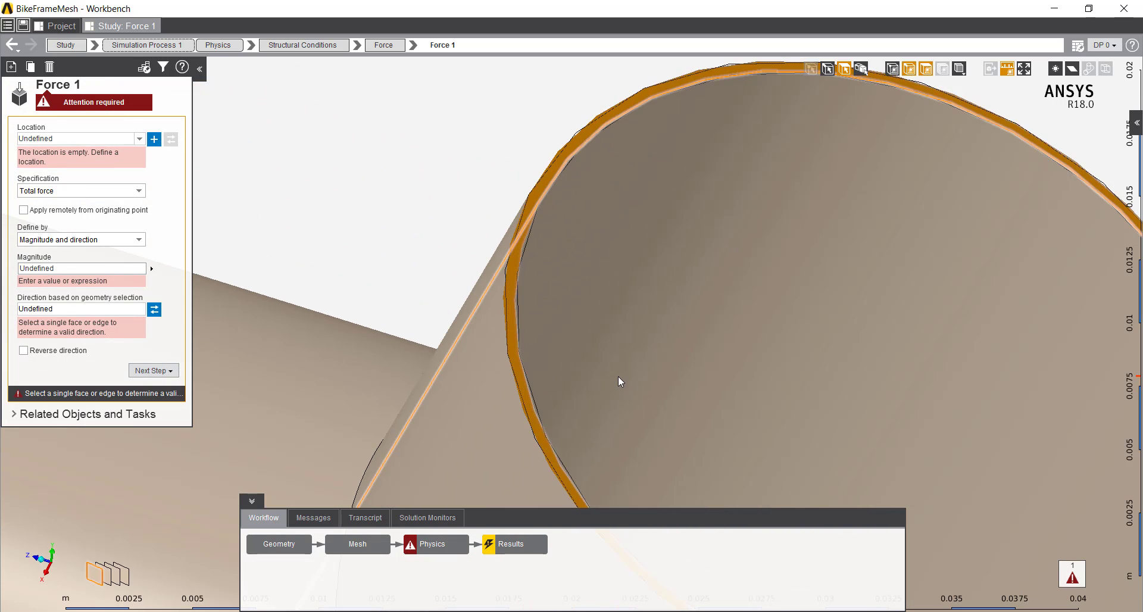
pyautogui.scroll(-4, 618, 376)
pyautogui.click(153, 139)
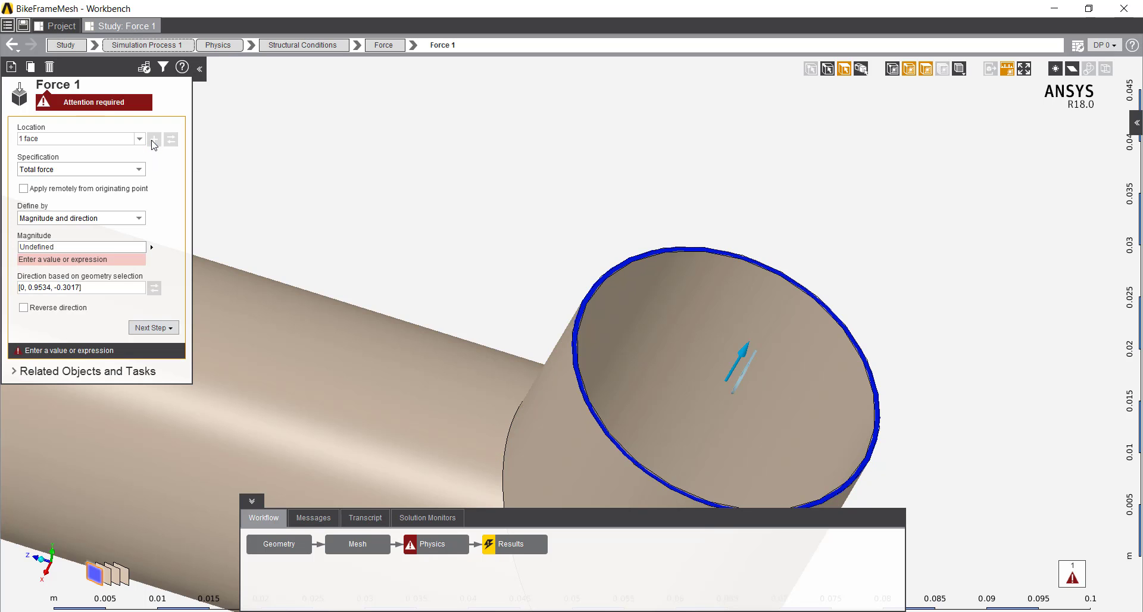
# Define the seat tube force by directional components and set its Y component to -130 lbf.
pyautogui.click(100, 219)
pyautogui.click(107, 232)
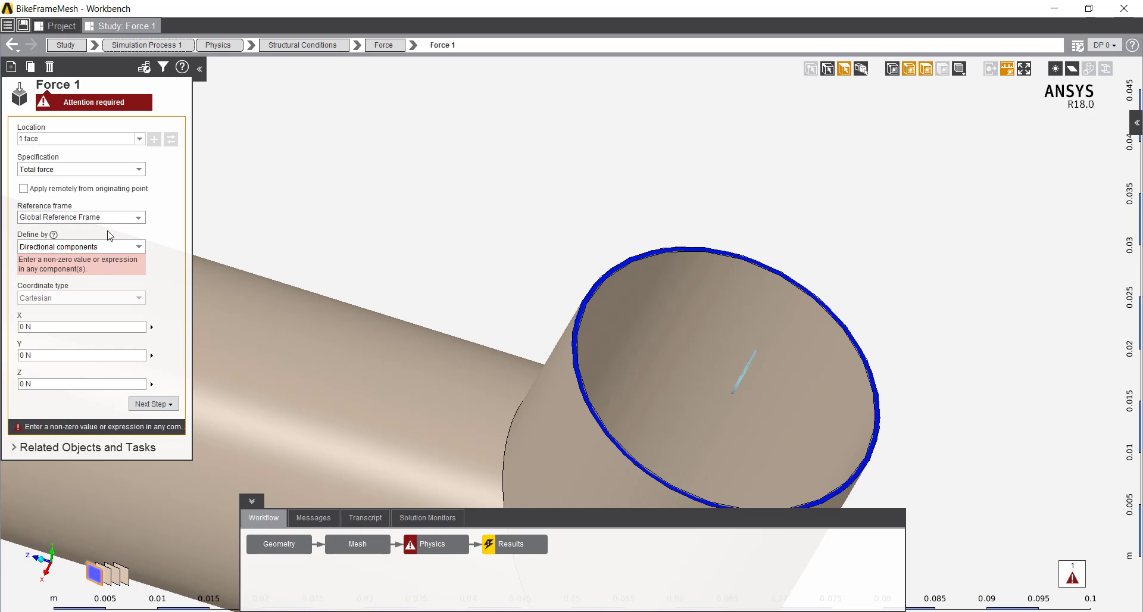
pyautogui.click(64, 356)
pyautogui.write('-')
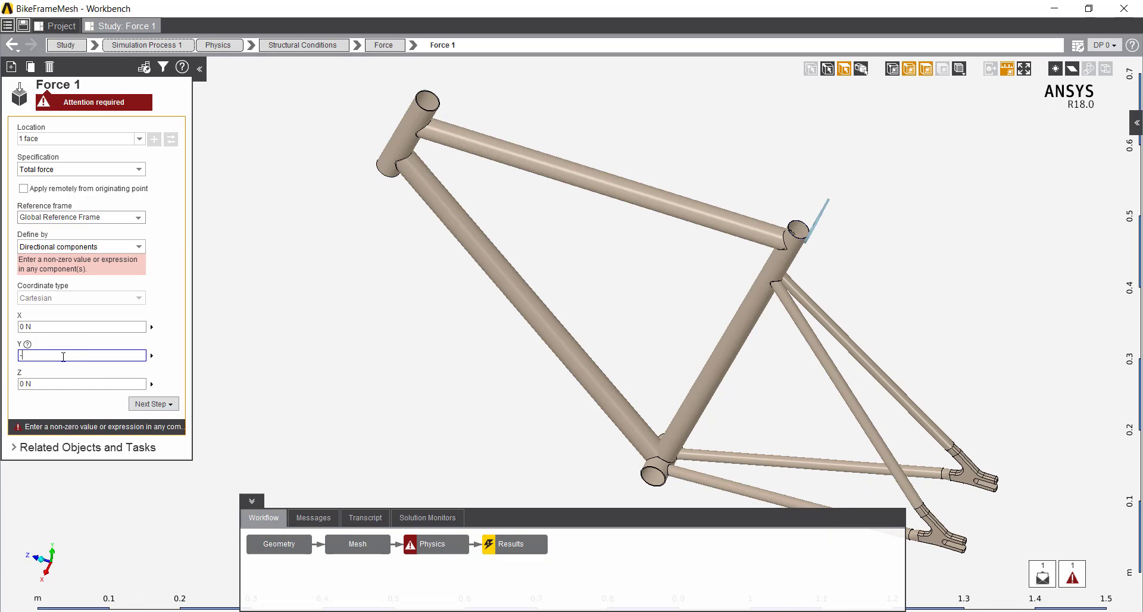
pyautogui.write('130[')
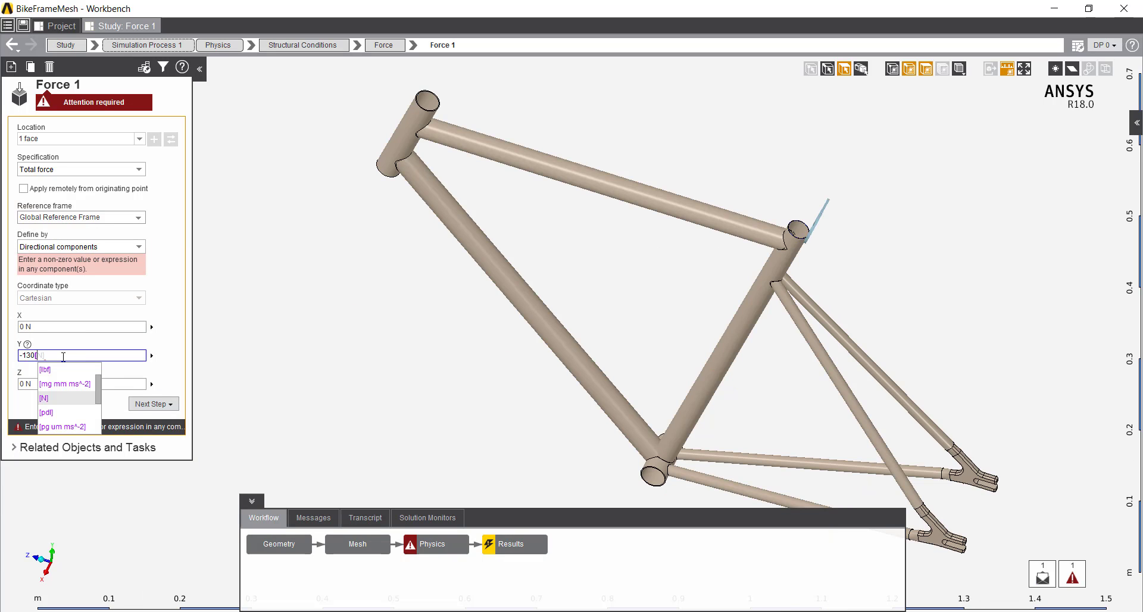
pyautogui.write('lbf]')
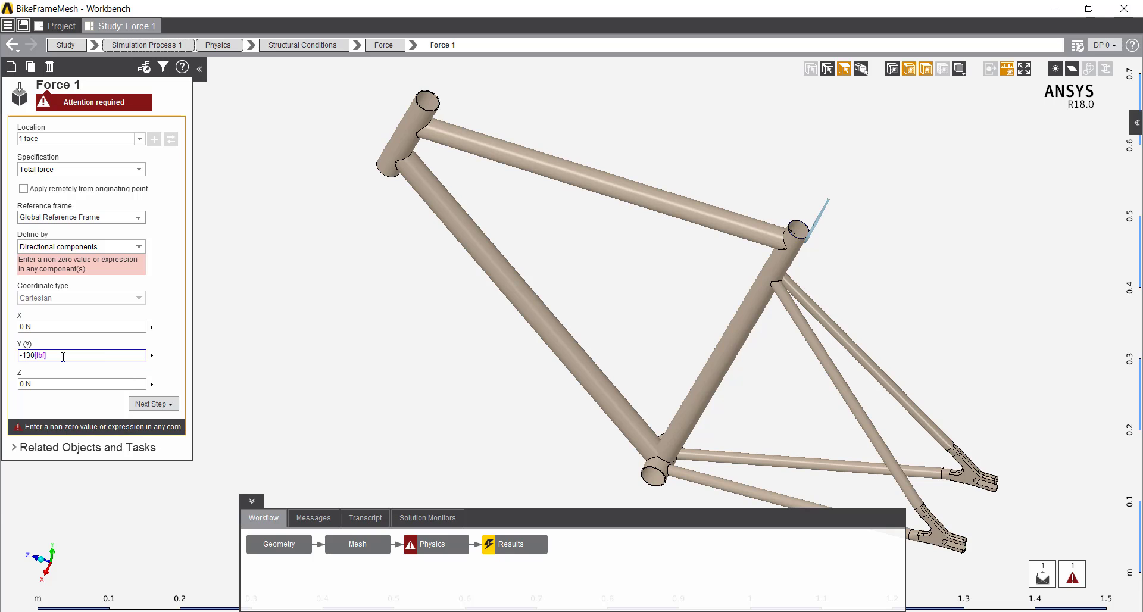
pyautogui.click(172, 357)
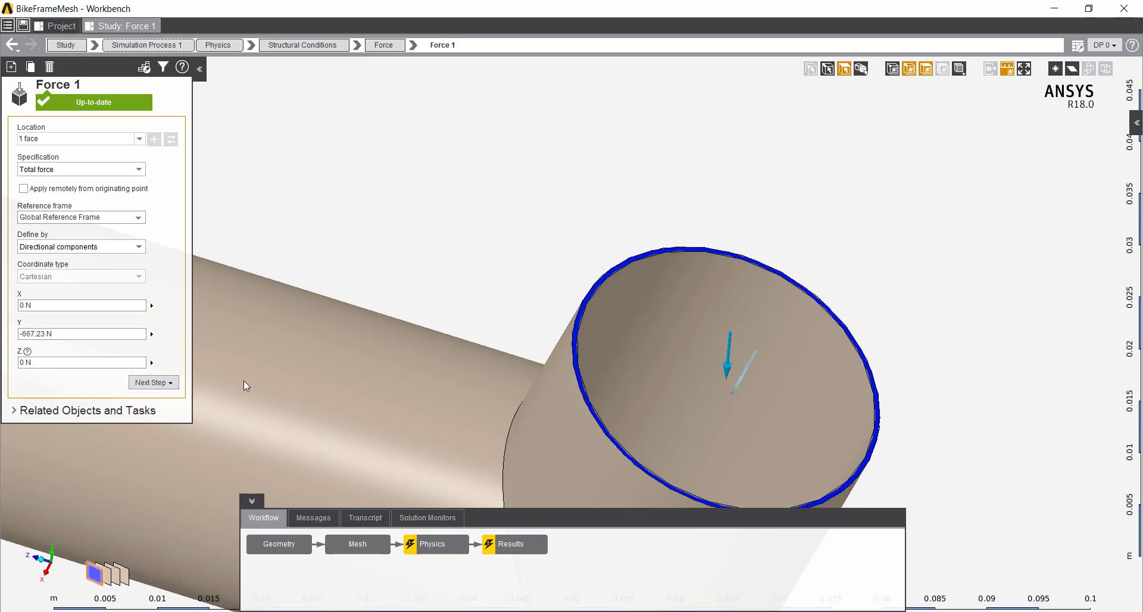
pyautogui.scroll(-4, 244, 381)
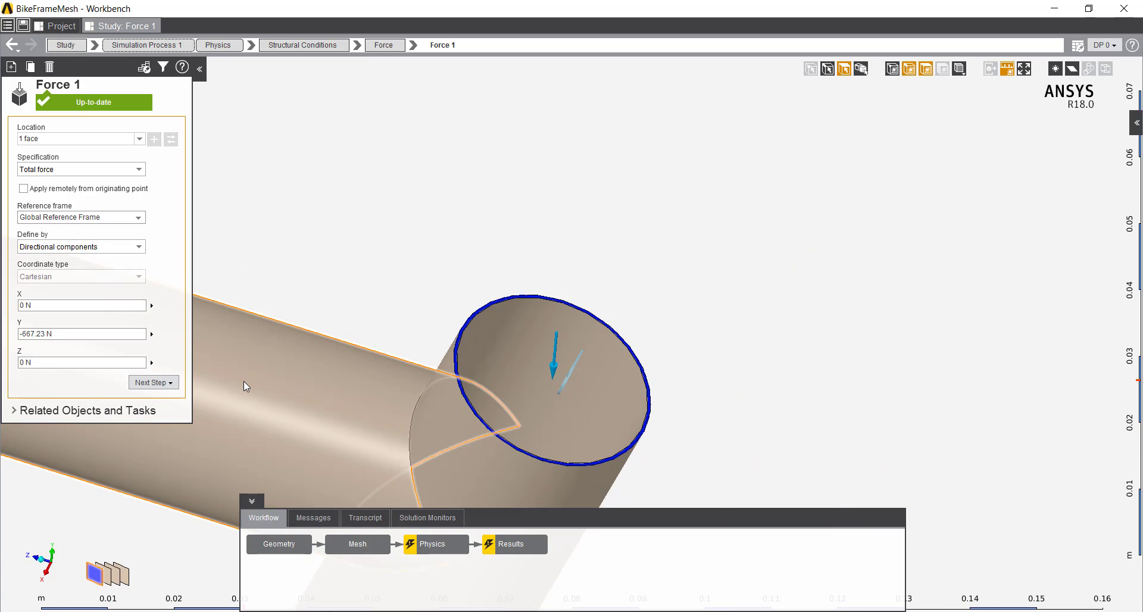
# Return to the physics definition and add a second force as a structural condition.
pyautogui.scroll(-6, 257, 380)
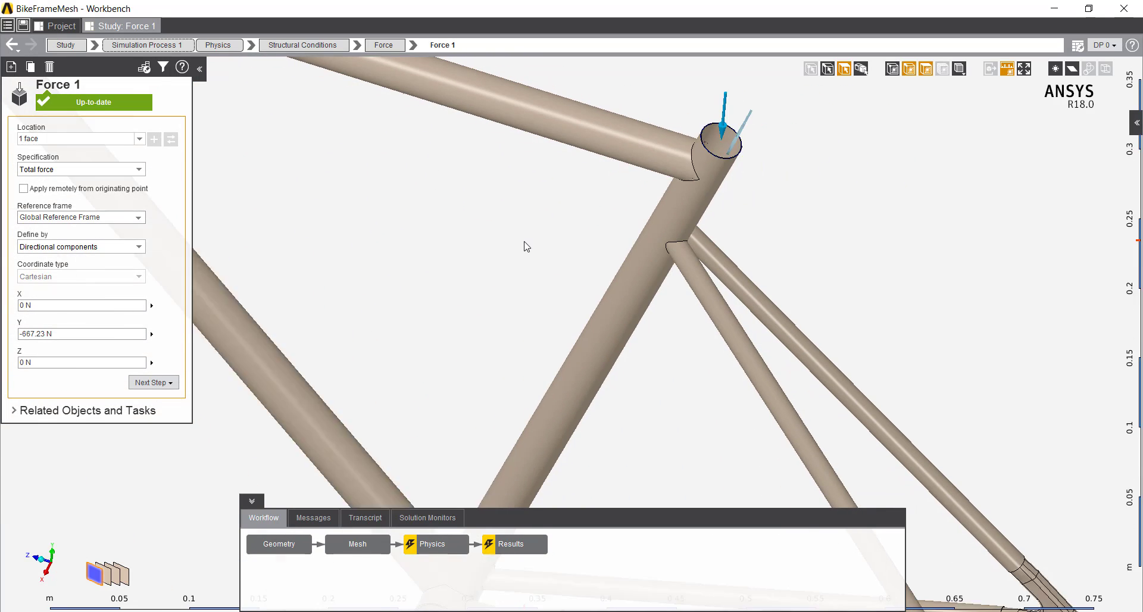
pyautogui.click(11, 45)
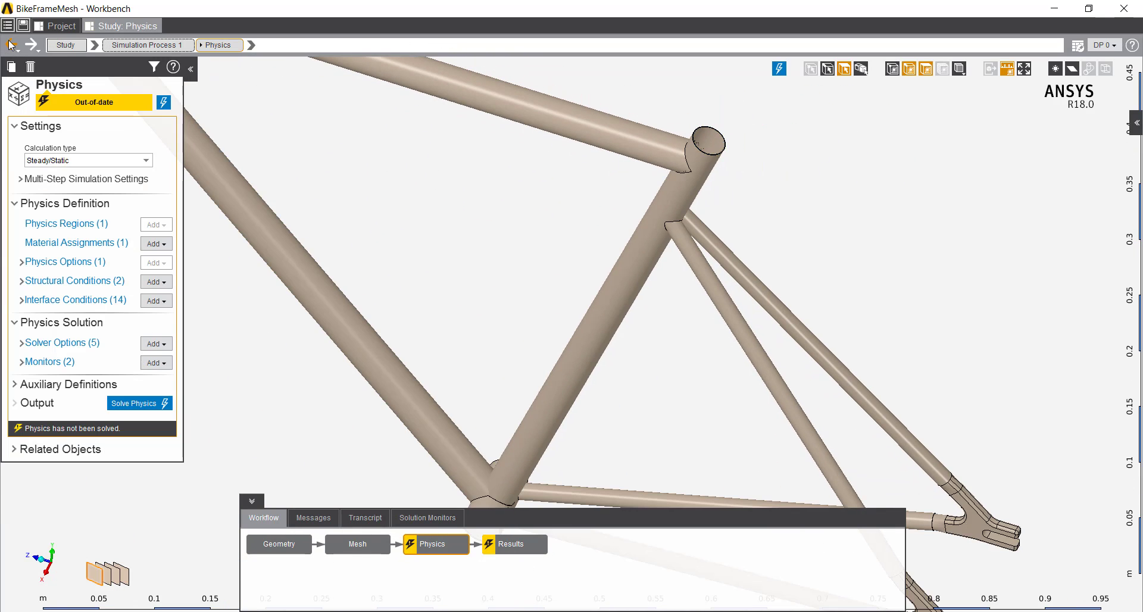
pyautogui.click(156, 282)
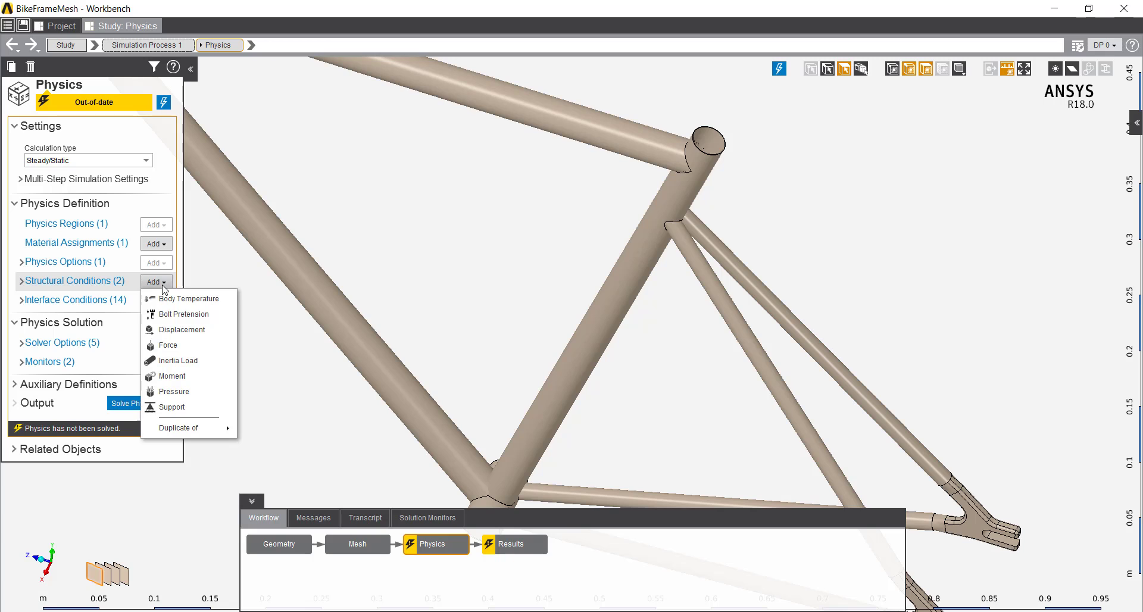
pyautogui.click(175, 347)
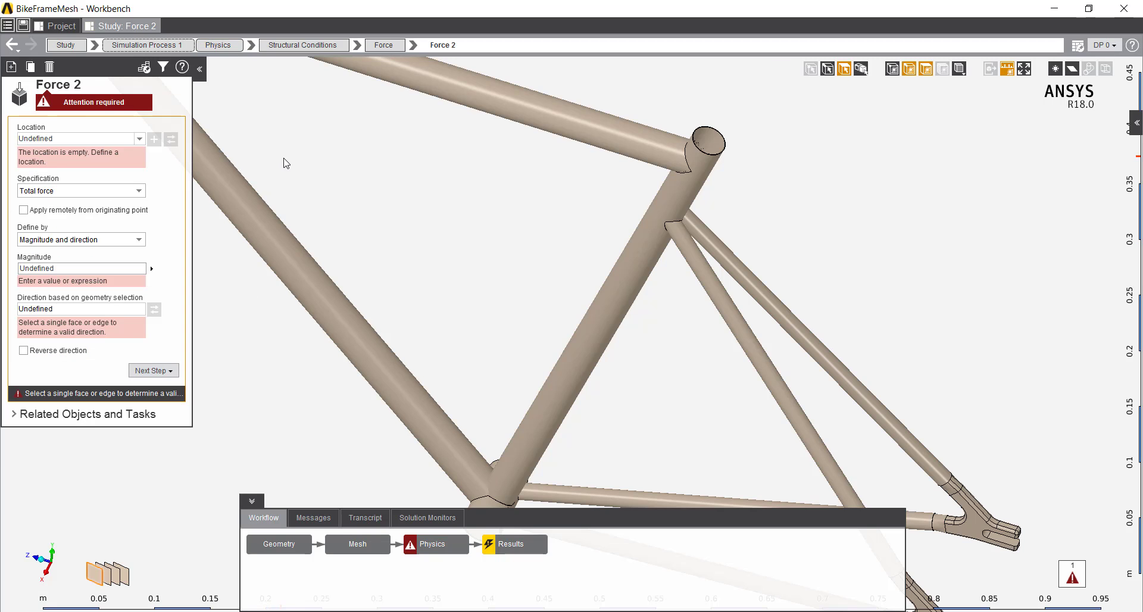
# Assign the ring-shaped upper end face of the head tube as the second force's location.
pyautogui.keyDown('ctrl'); pyautogui.moveTo(284, 158); pyautogui.dragTo(534, 302, button='middle'); pyautogui.keyUp('ctrl')
pyautogui.keyDown('ctrl'); pyautogui.moveTo(446, 190); pyautogui.dragTo(491, 235, button='middle'); pyautogui.keyUp('ctrl')
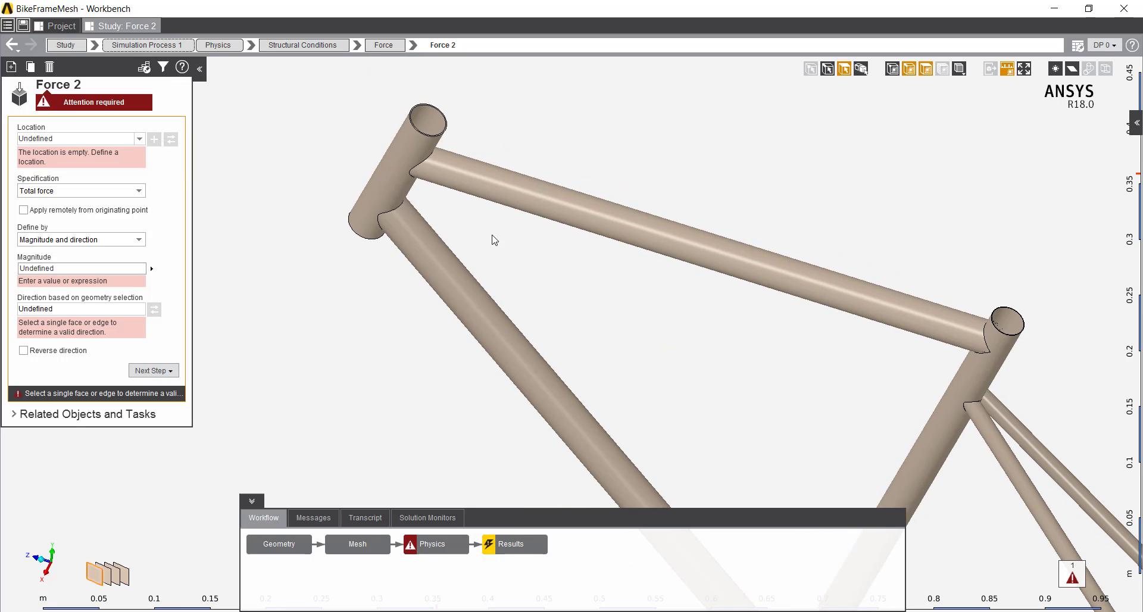
pyautogui.scroll(5, 492, 235)
pyautogui.keyDown('ctrl'); pyautogui.moveTo(321, 256); pyautogui.dragTo(635, 439, button='middle'); pyautogui.keyUp('ctrl')
pyautogui.scroll(8, 470, 347)
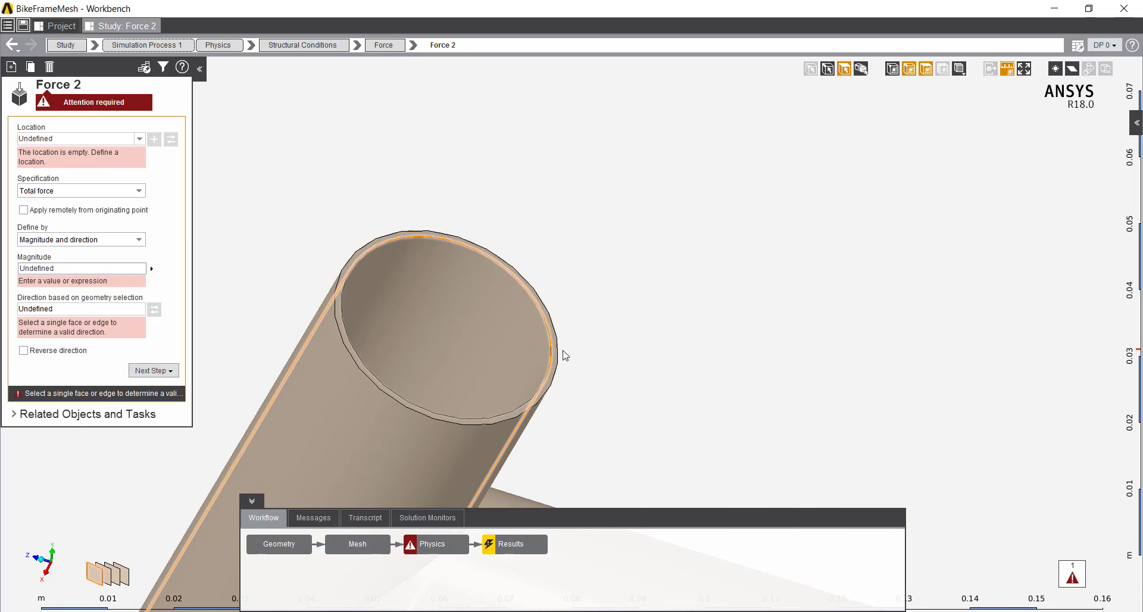
pyautogui.scroll(5, 567, 346)
pyautogui.click(585, 331)
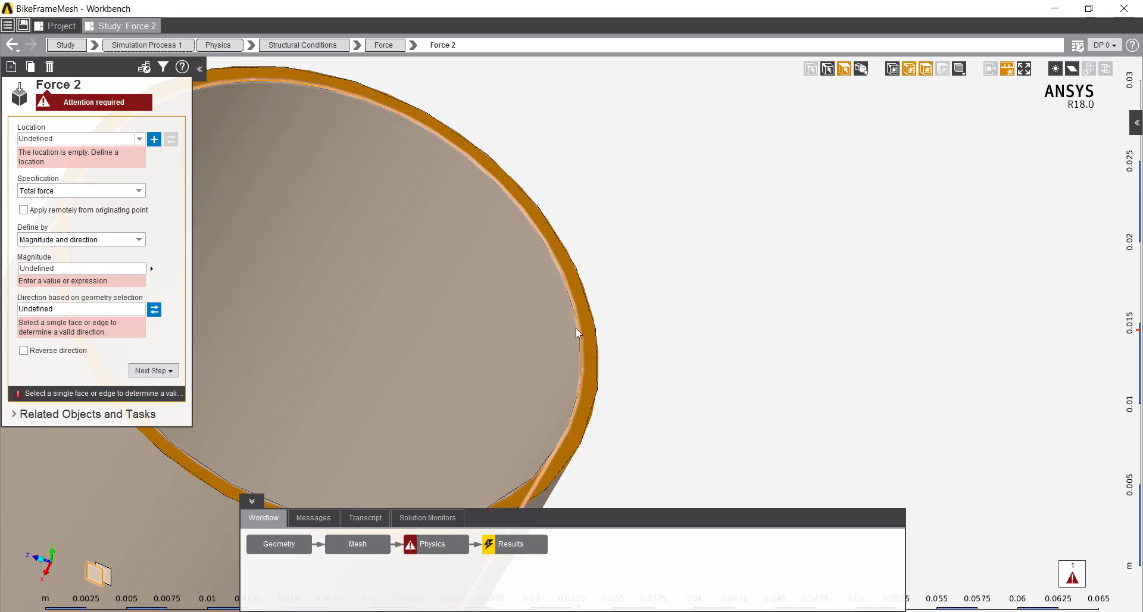
pyautogui.click(154, 139)
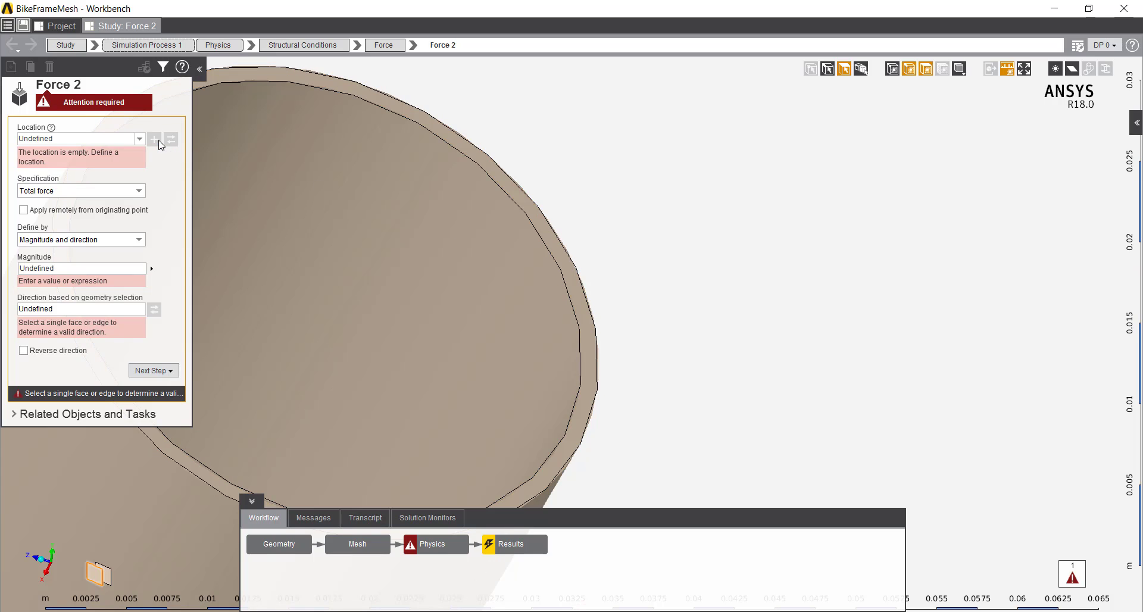
# Set the head tube force's magnitude to 50 lbf and reverse its direction so it acts down into the tube.
pyautogui.click(94, 248)
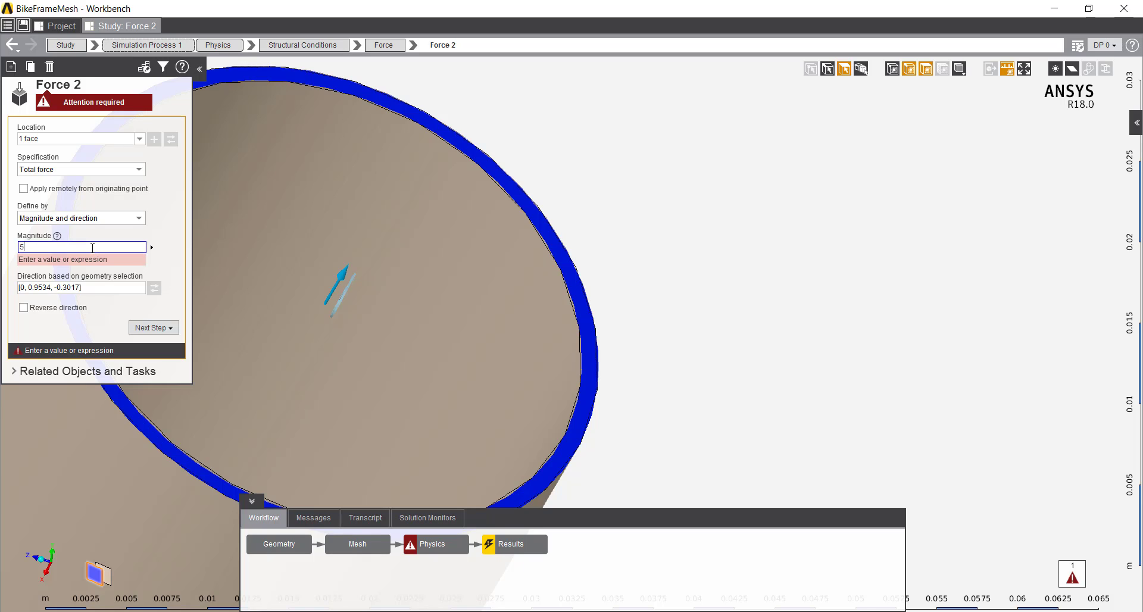
pyautogui.write('50[lbf')
pyautogui.click(165, 246)
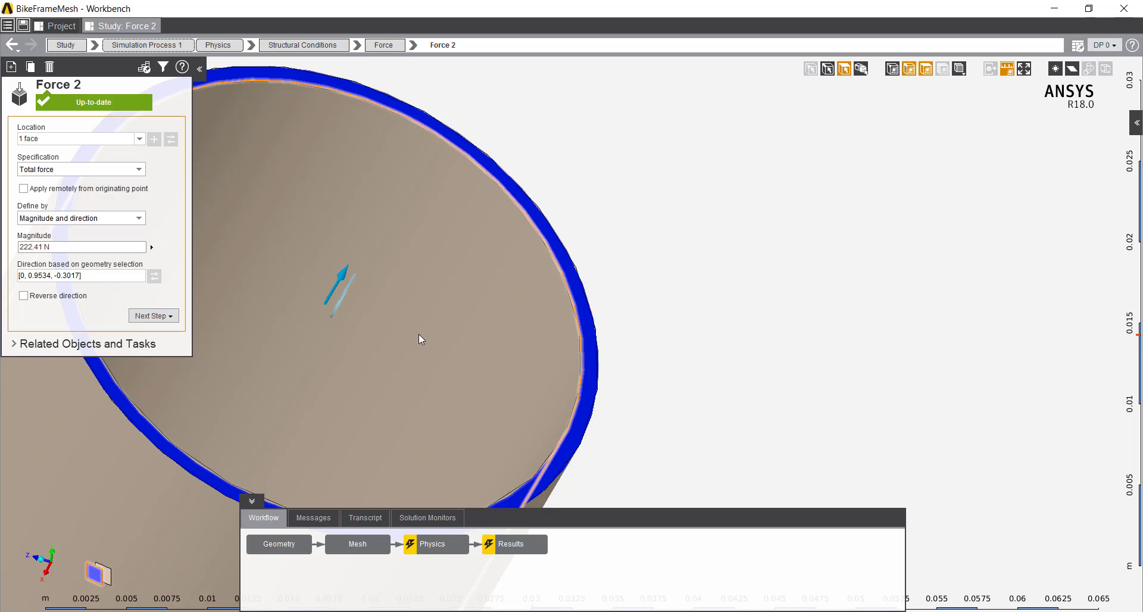
pyautogui.click(23, 297)
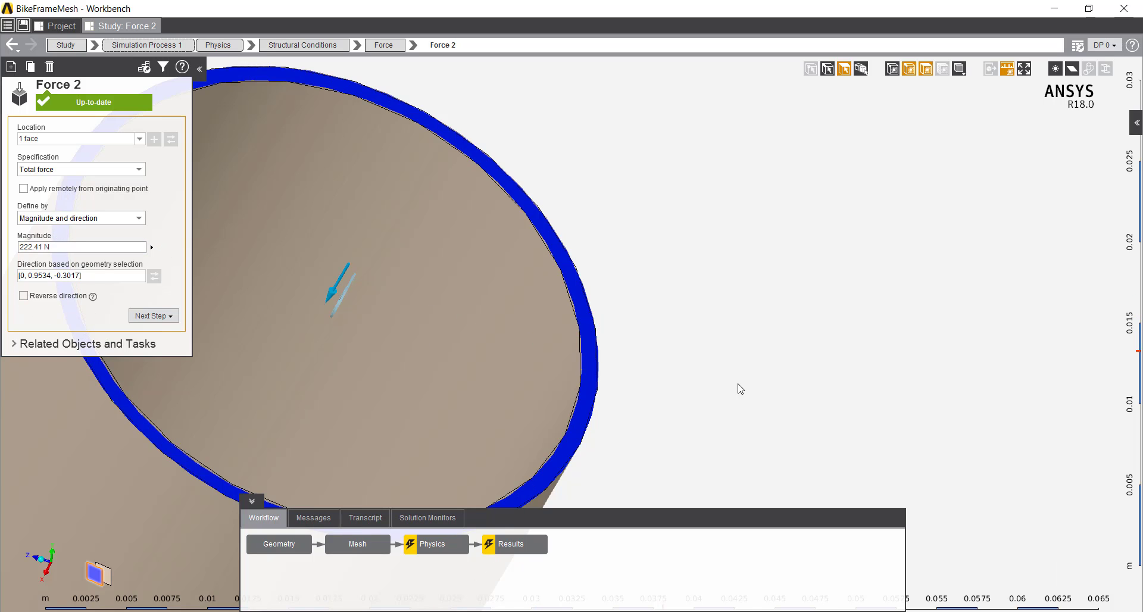
pyautogui.scroll(-5, 741, 387)
pyautogui.scroll(-6, 746, 379)
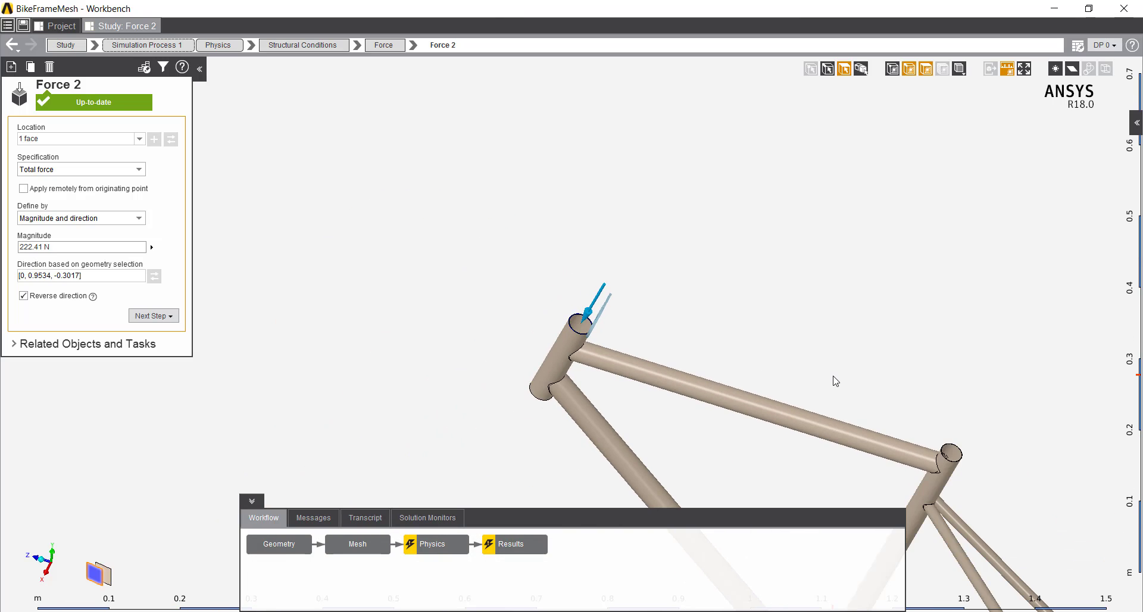
# Return to the physics definition and solve the physics of the bike frame.
pyautogui.click(12, 50)
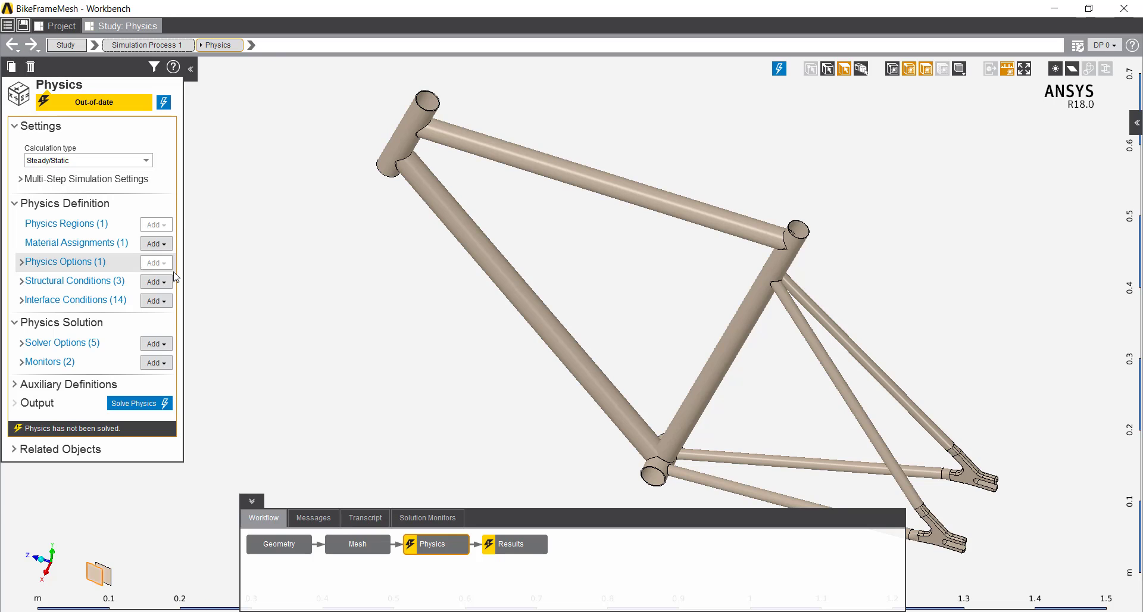
pyautogui.click(160, 405)
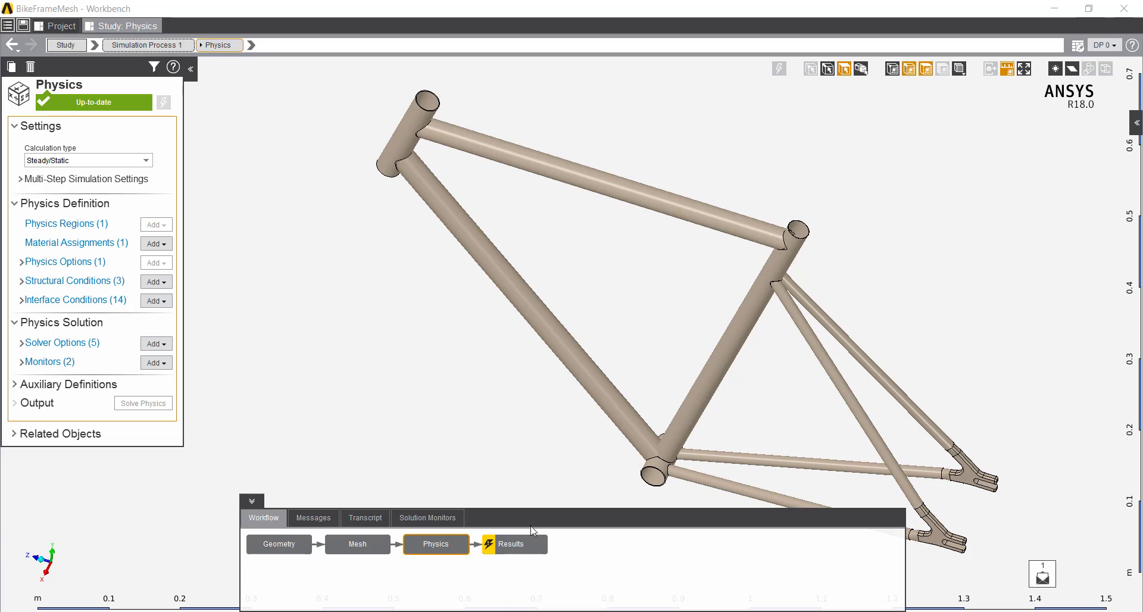
# Evaluate the simulation results and open the list of result objects.
pyautogui.click(529, 555)
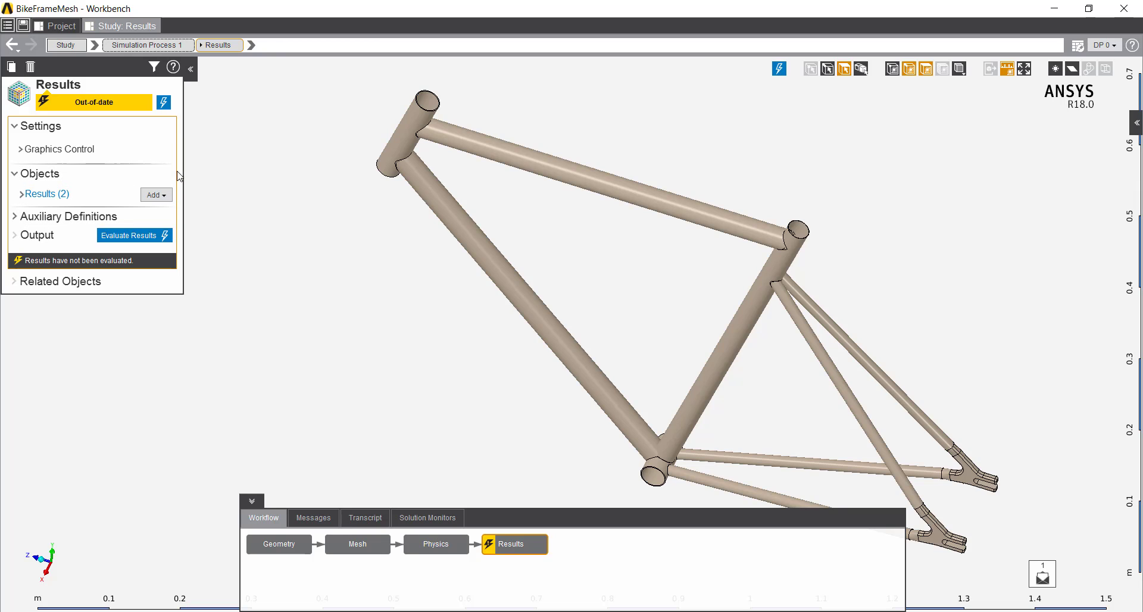
pyautogui.click(151, 237)
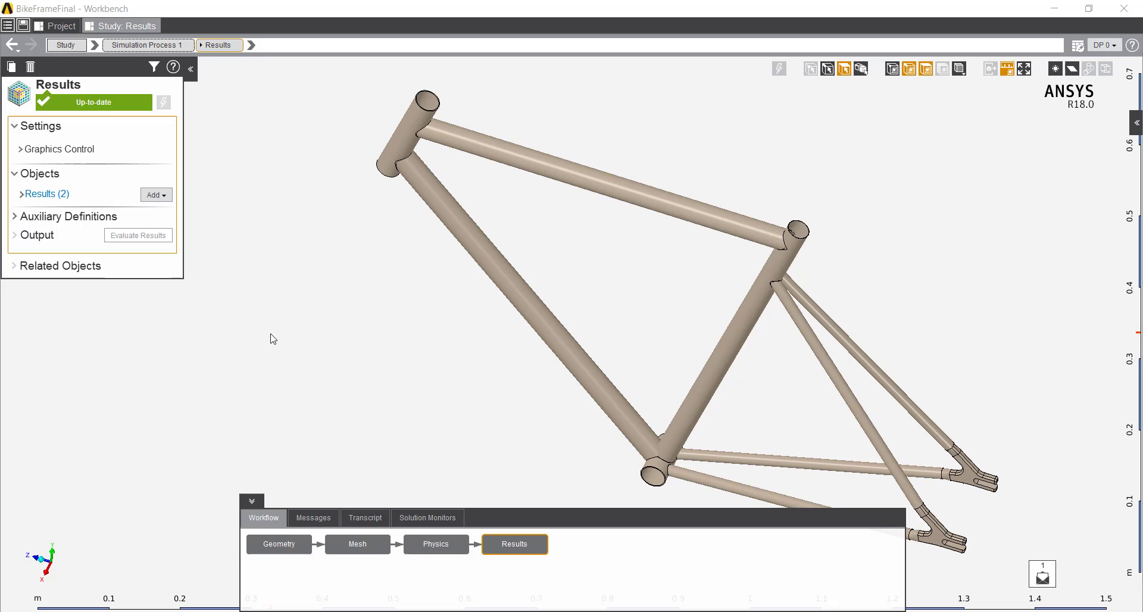
pyautogui.click(63, 193)
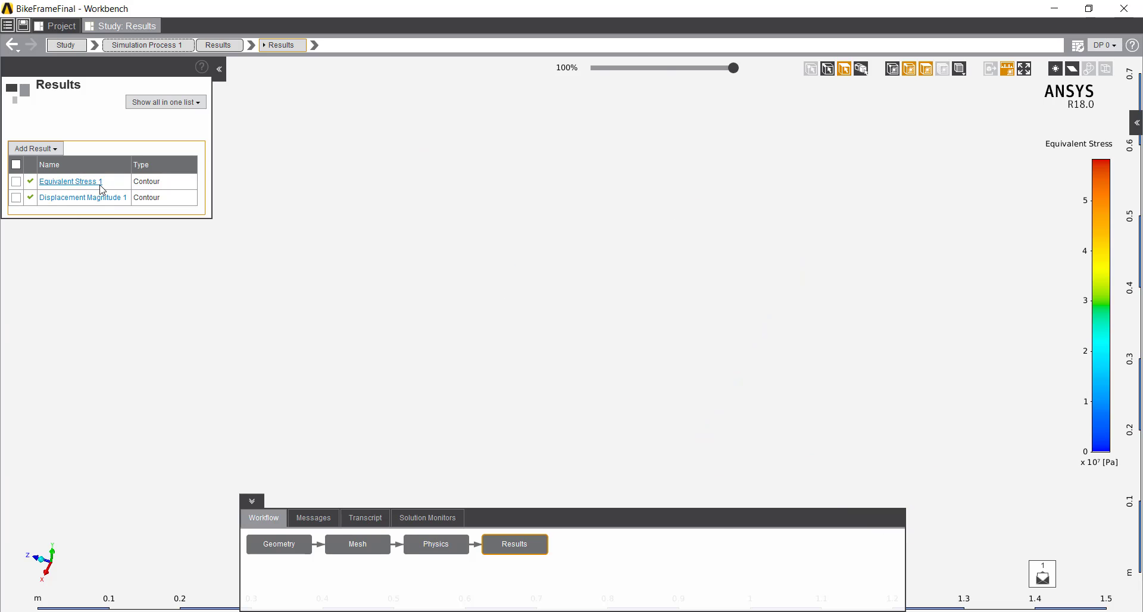